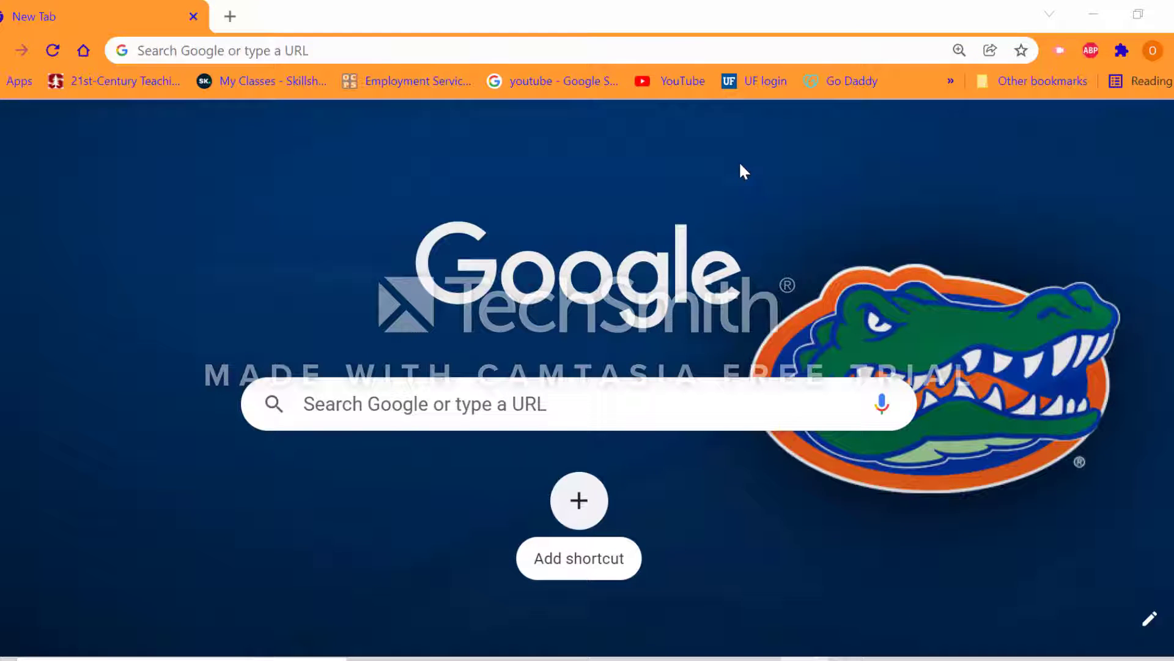
- Search the web for "nearpod" and open the official Nearpod website from the results
left_click(636, 396)
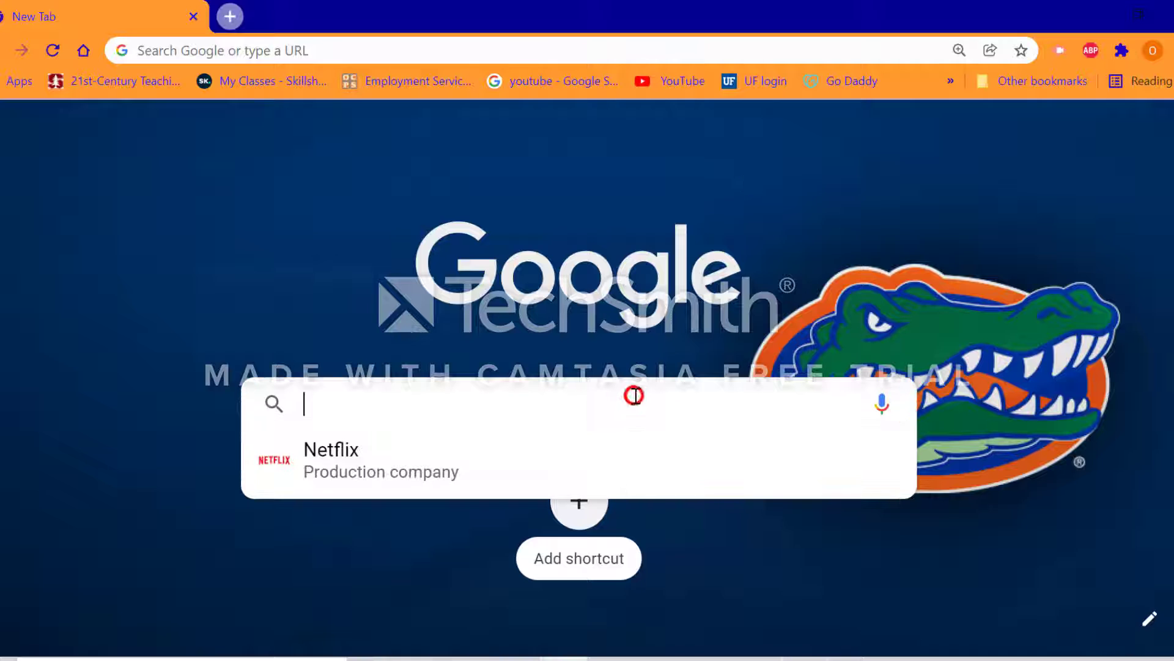
type("nearpod")
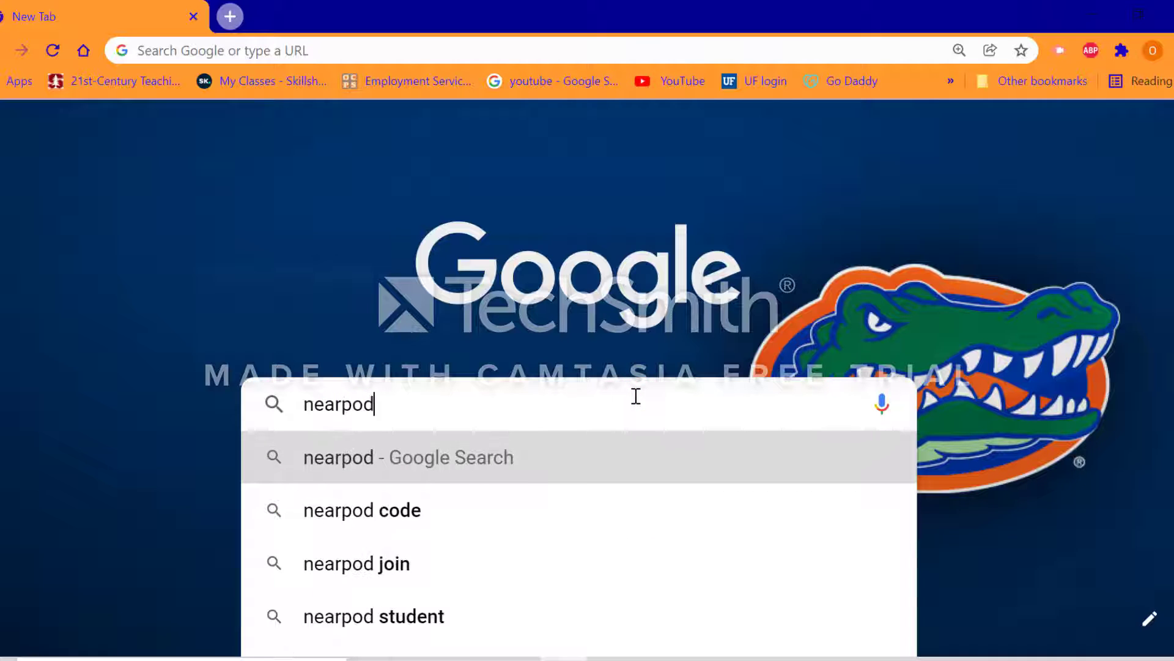
key("Return")
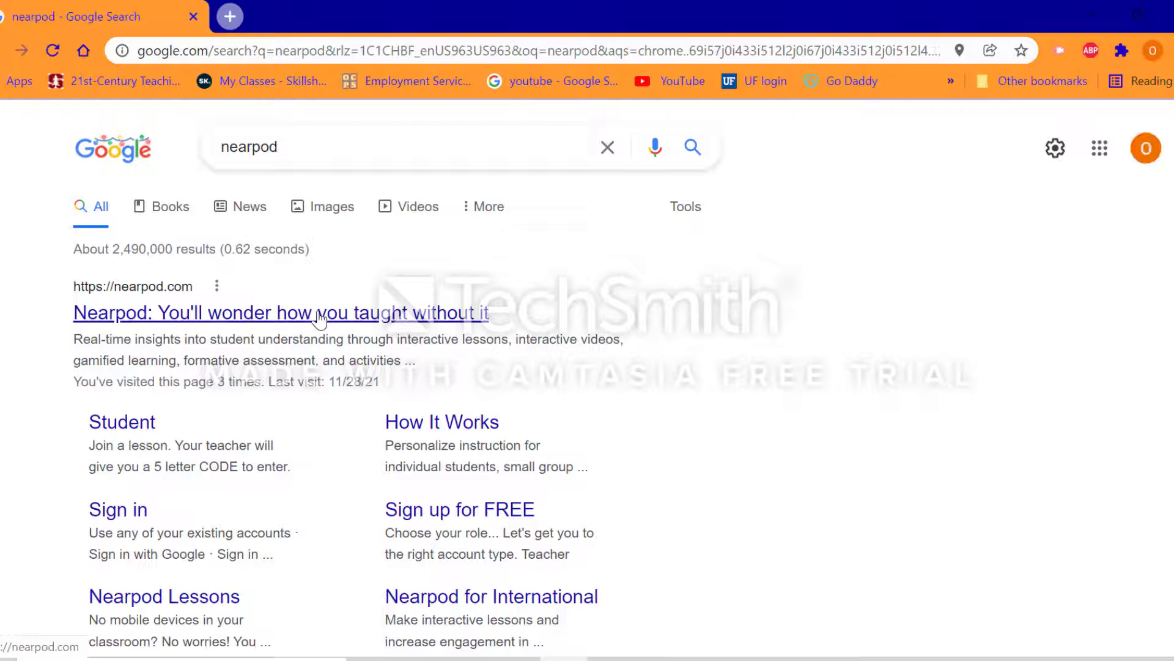
left_click(318, 311)
scroll(566, 345, "down", 2)
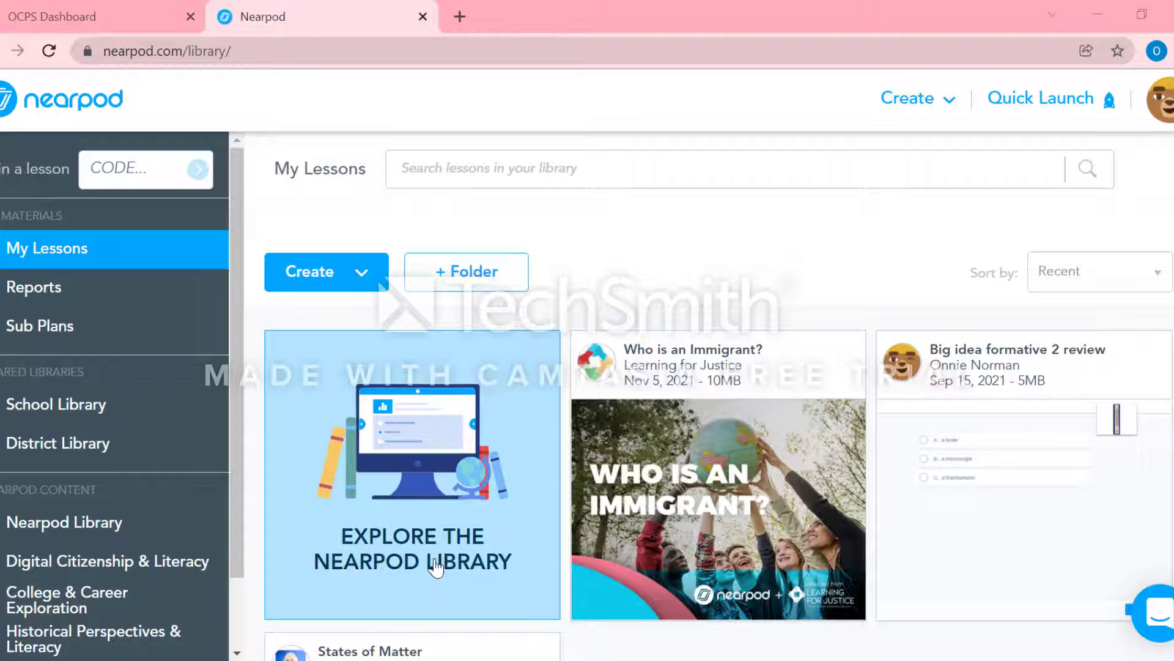
- Open the Nearpod Library and search it for "magnets"
left_click(428, 572)
scroll(606, 513, "down", 8)
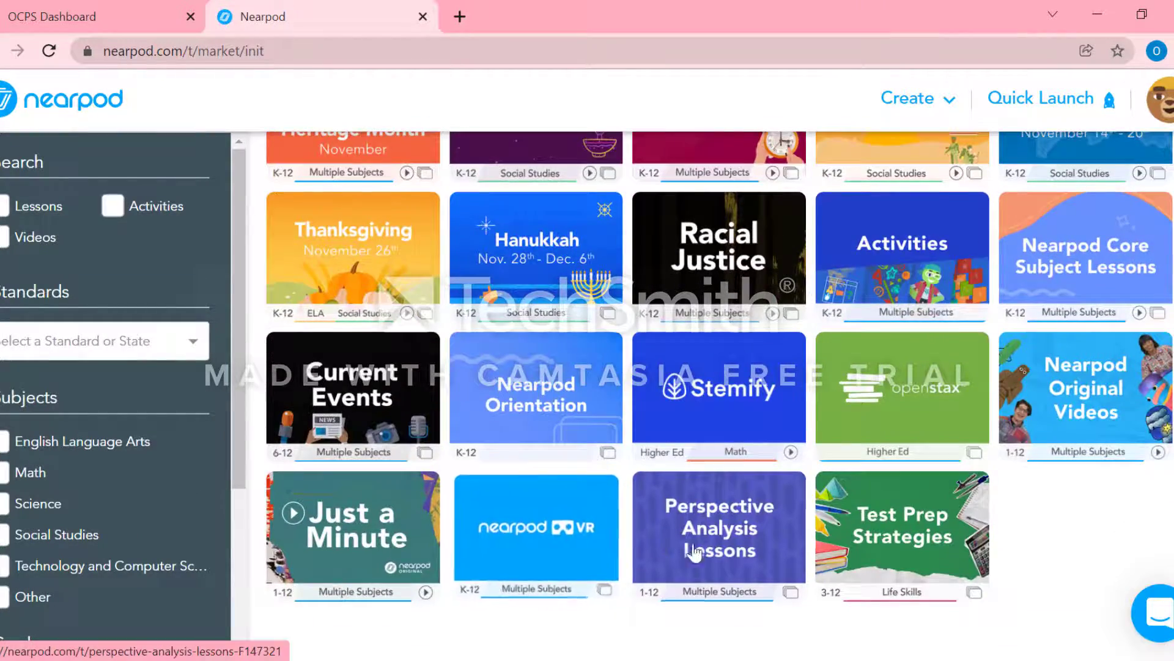
scroll(695, 550, "up", 8)
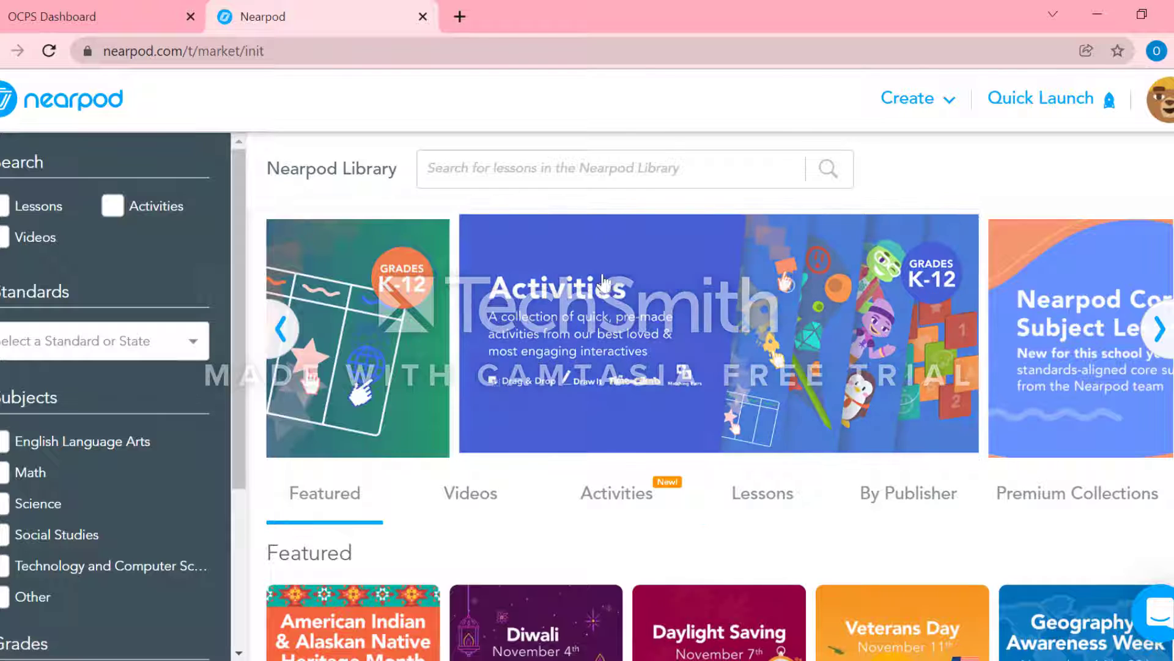
left_click(628, 168)
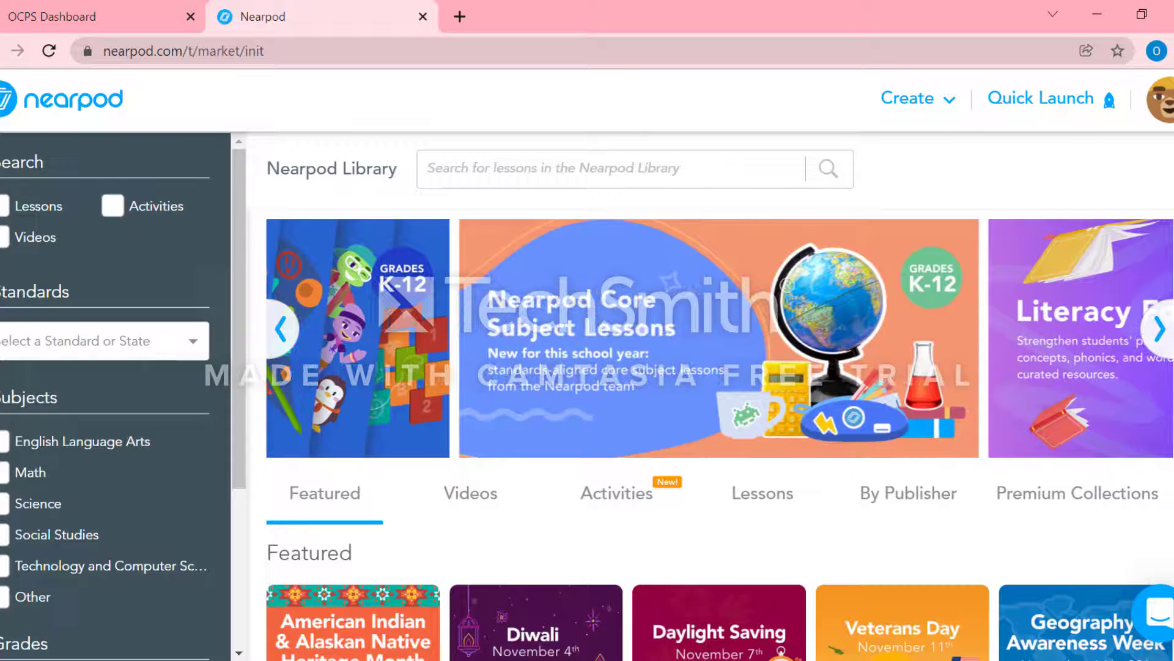
type("magnets")
key("Return")
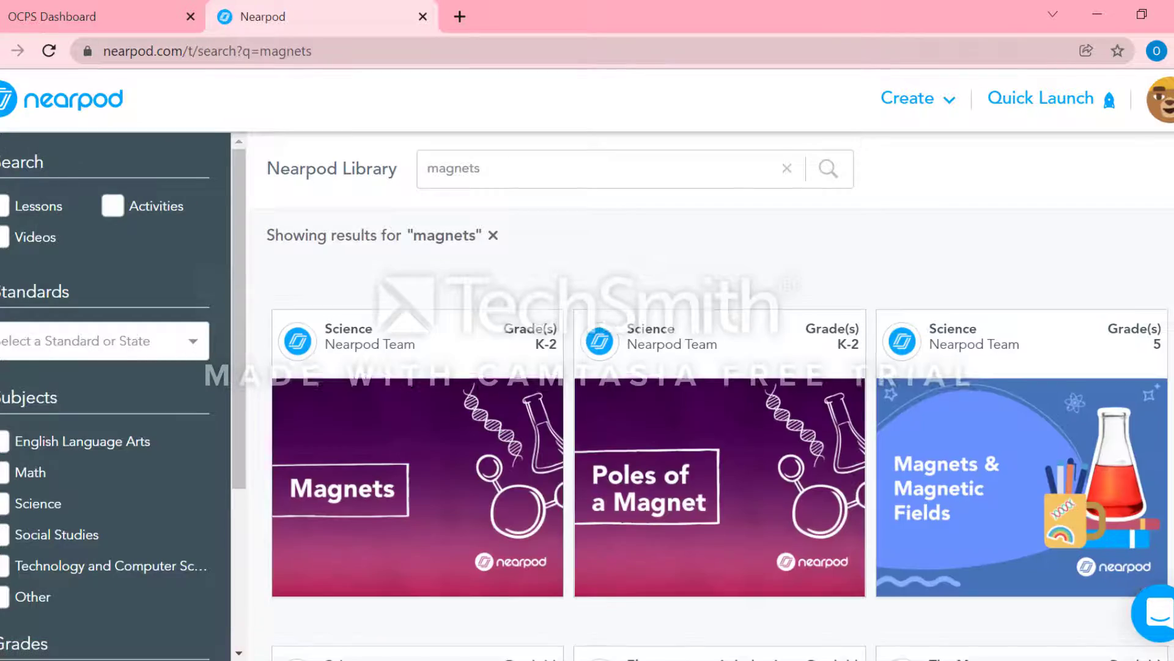
- Browse the magnets results and filter them to 2nd grade
scroll(713, 291, "down", 6)
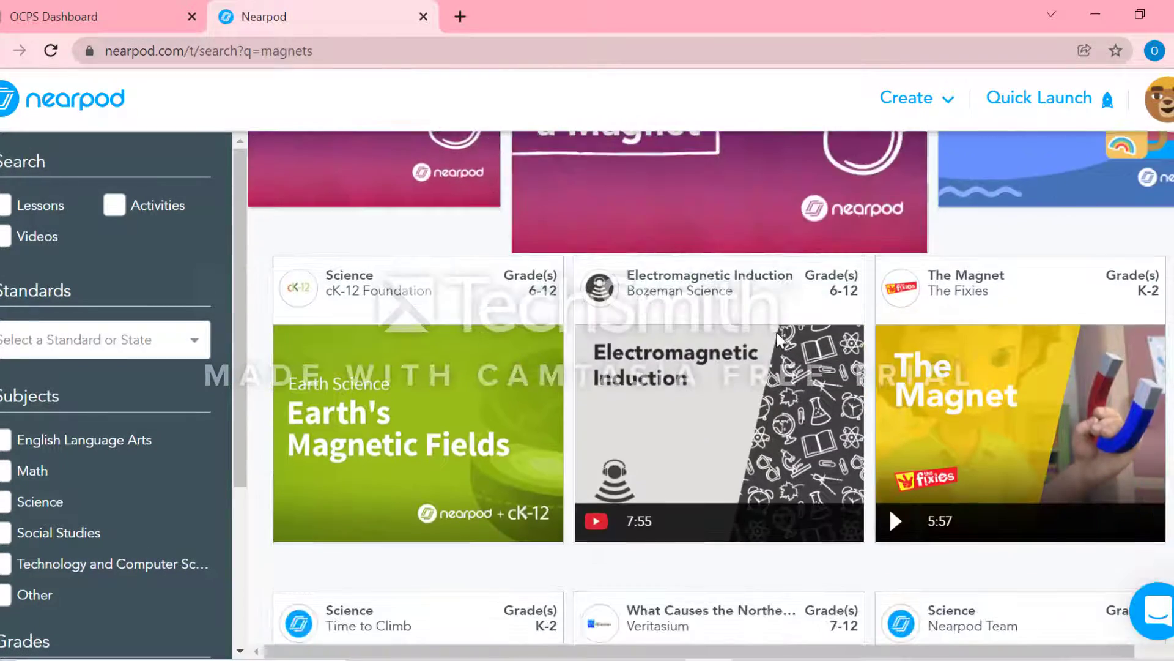
scroll(778, 339, "down", 10)
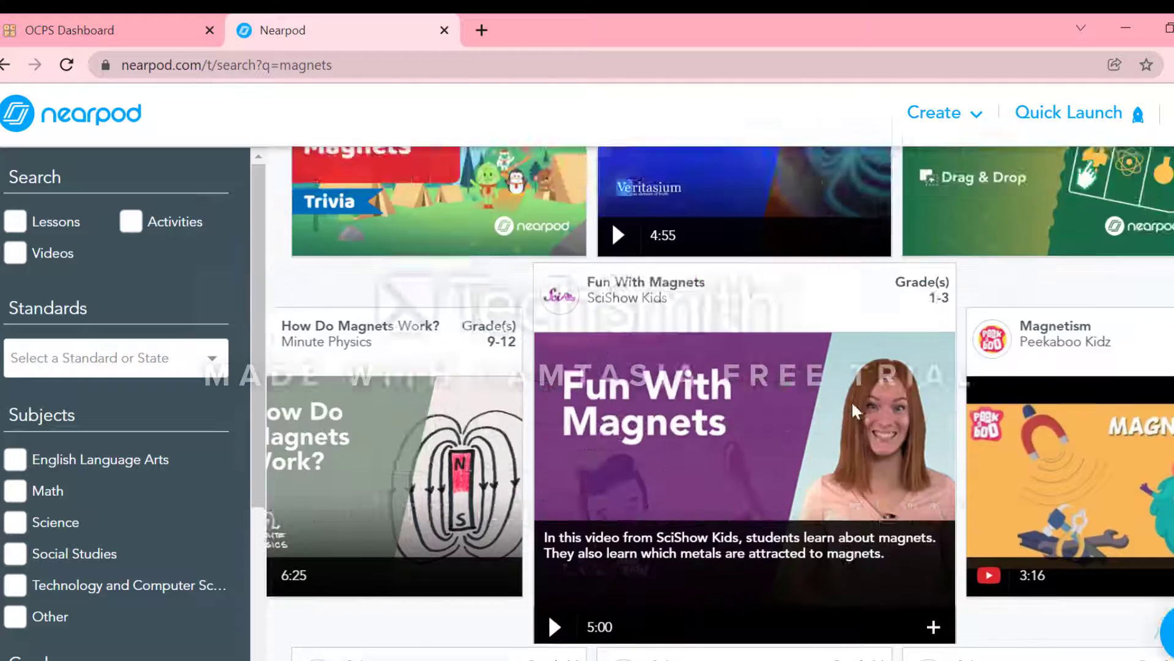
scroll(852, 401, "up", 15)
scroll(103, 533, "down", 4)
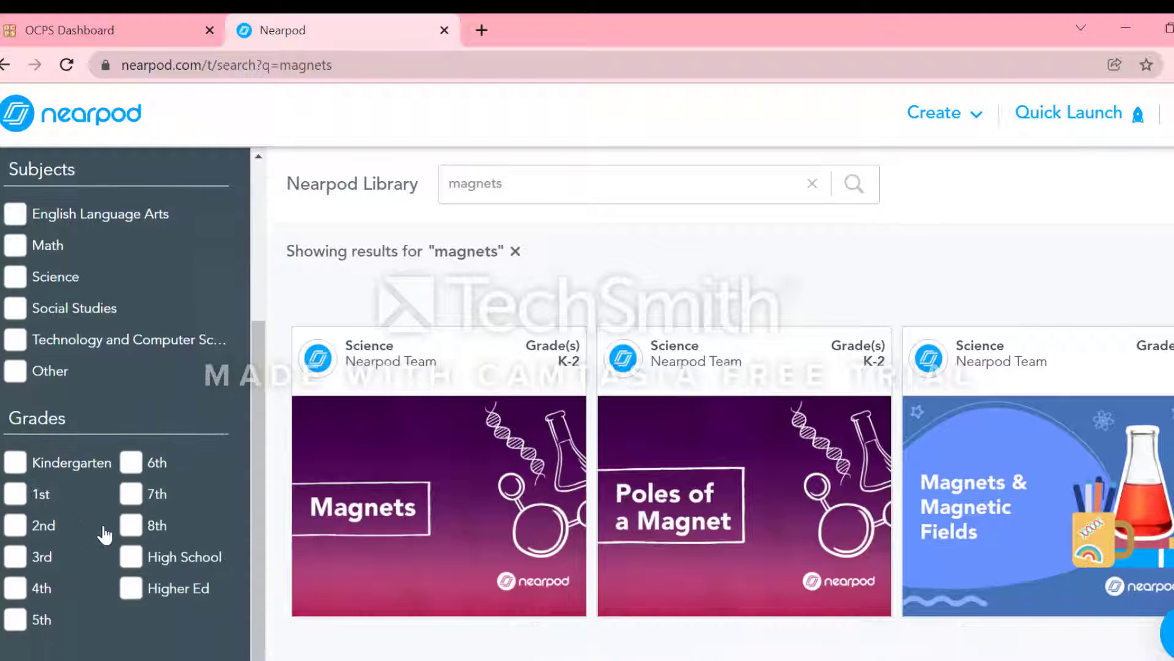
left_click(19, 526)
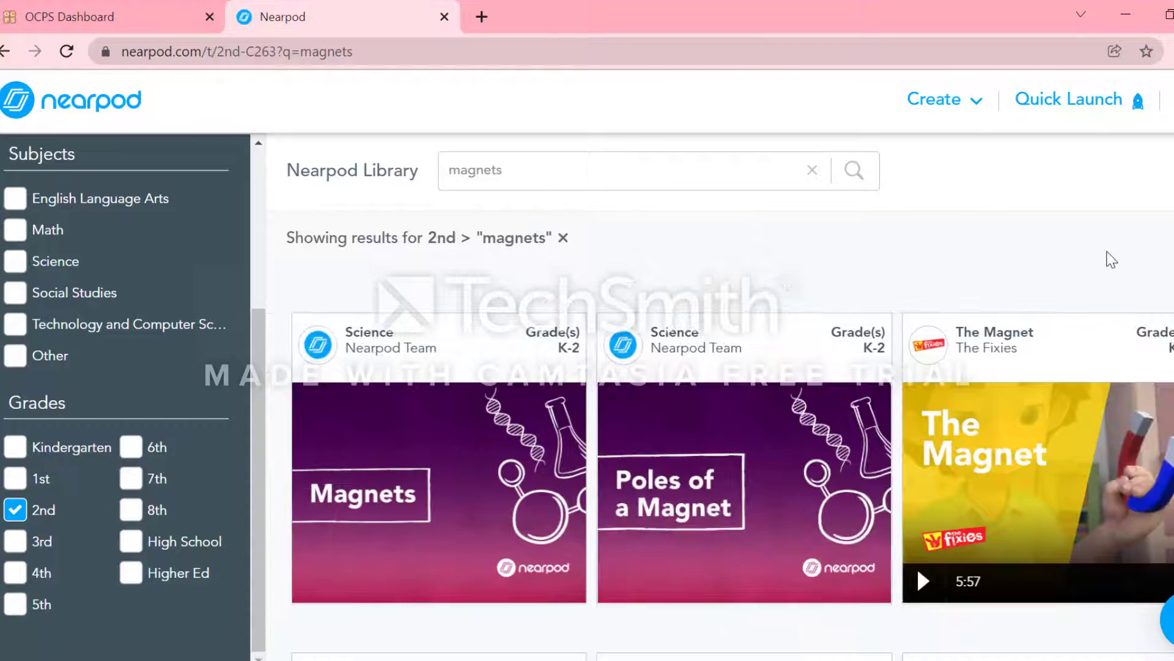
- Open the "Poles of a Magnet" activity from the filtered results, add it to My Lessons and show it there
scroll(1075, 321, "down", 6)
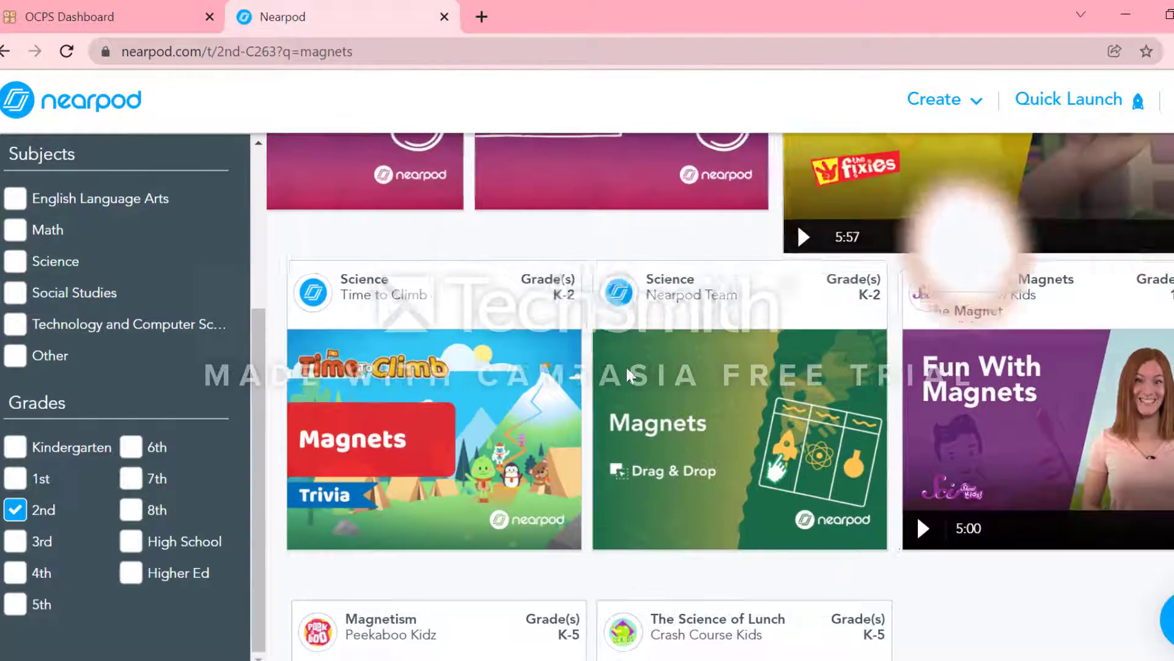
scroll(629, 373, "up", 6)
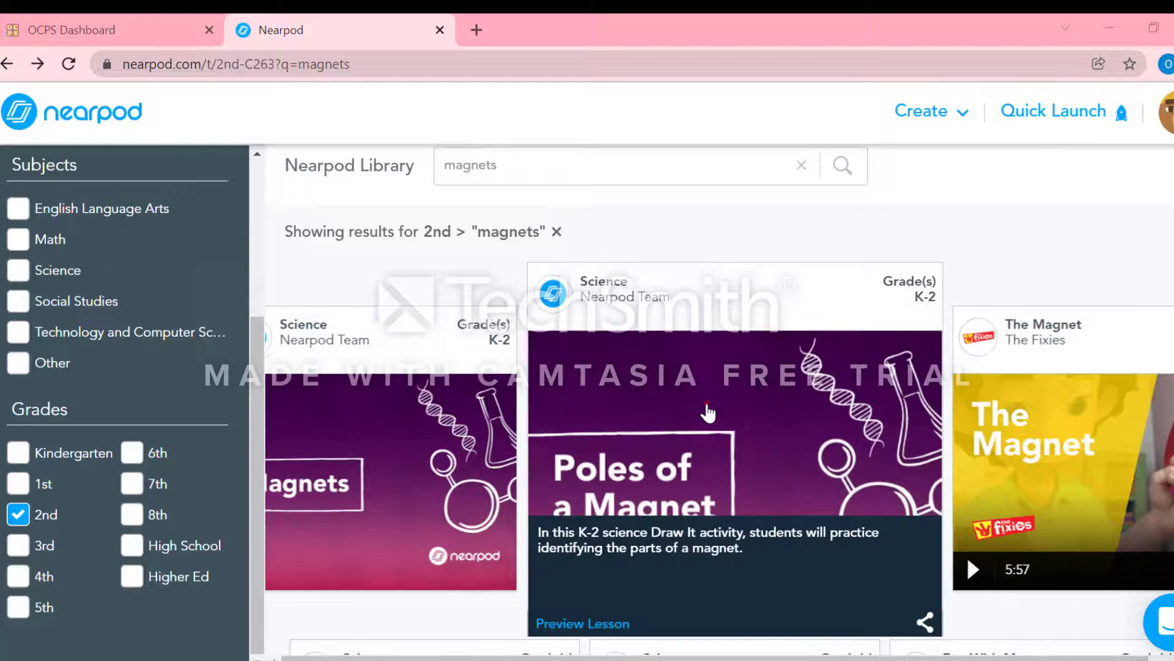
left_click(707, 407)
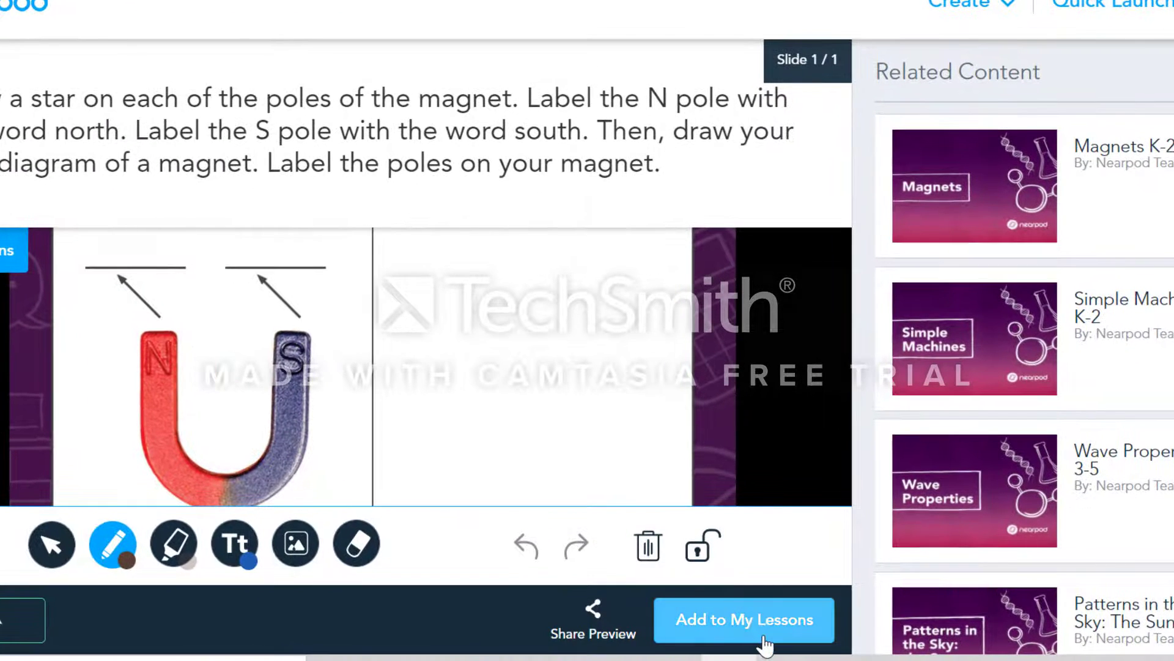
left_click(765, 643)
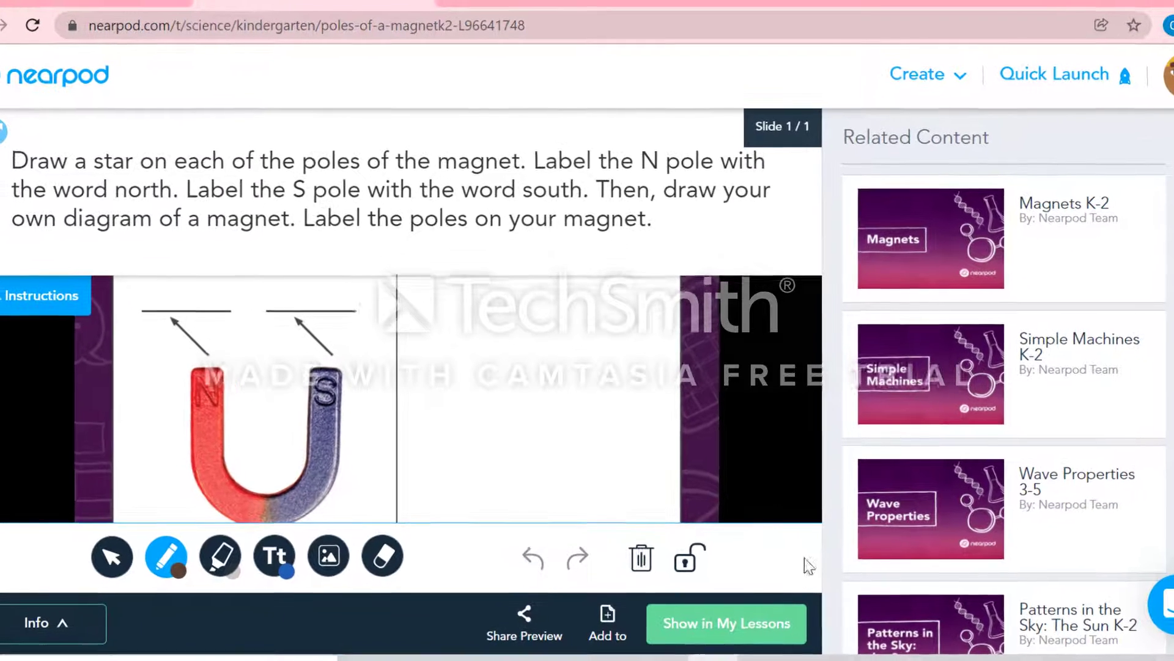
left_click(722, 642)
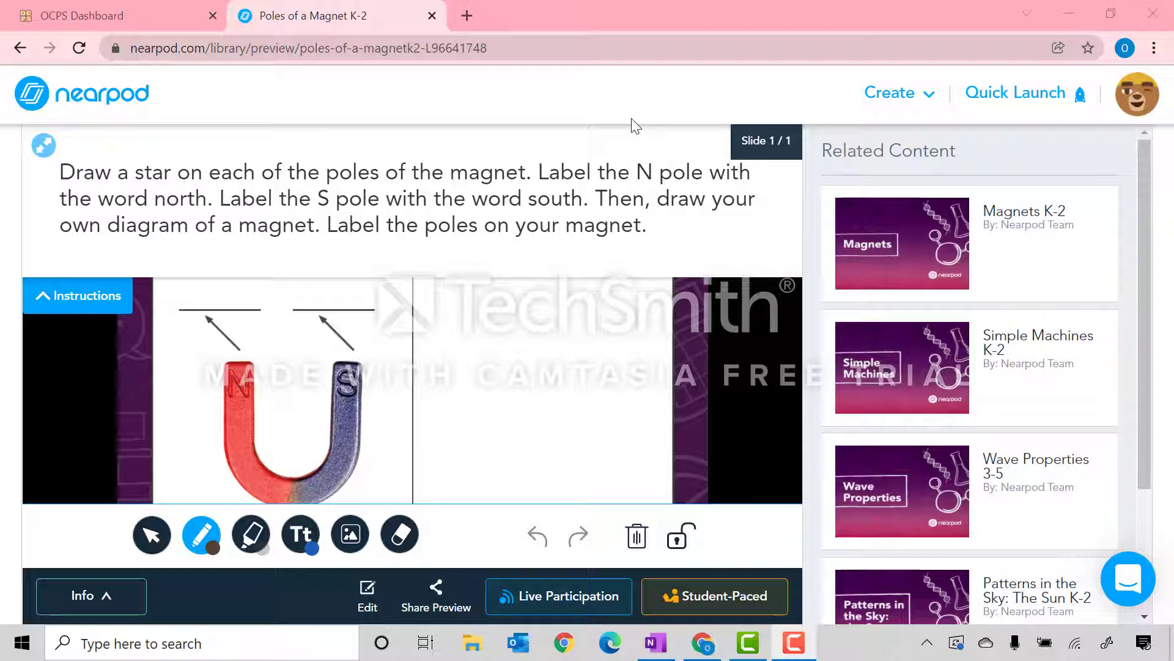
- Return to the My Lessons page and start creating a new lesson
left_click(73, 105)
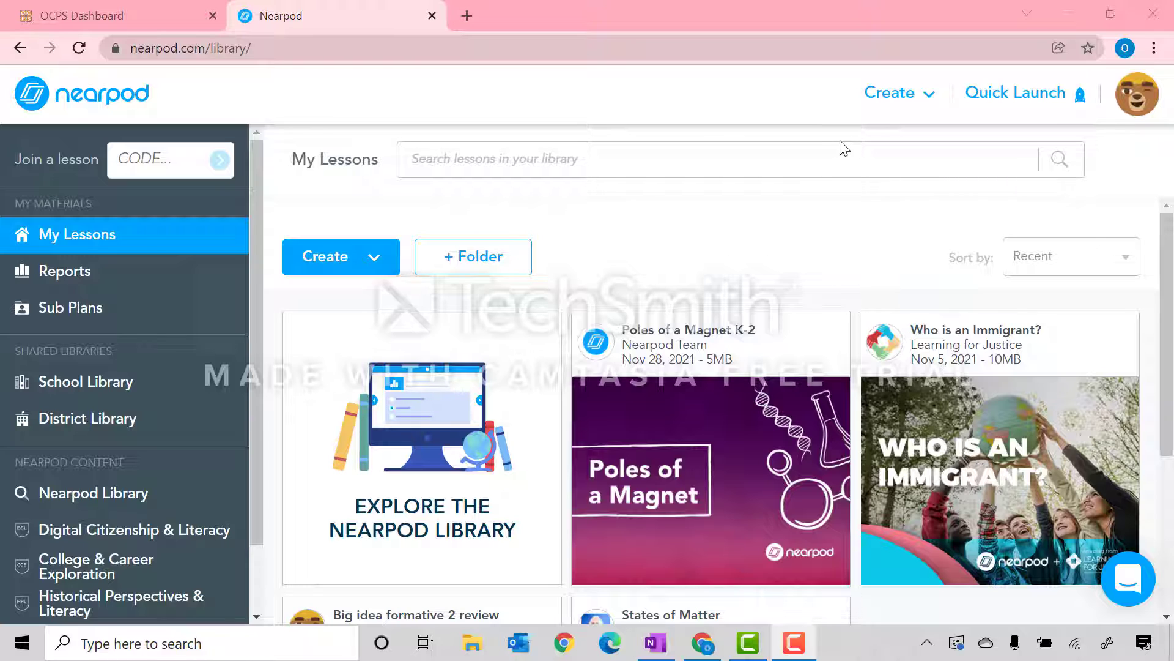
left_click(927, 104)
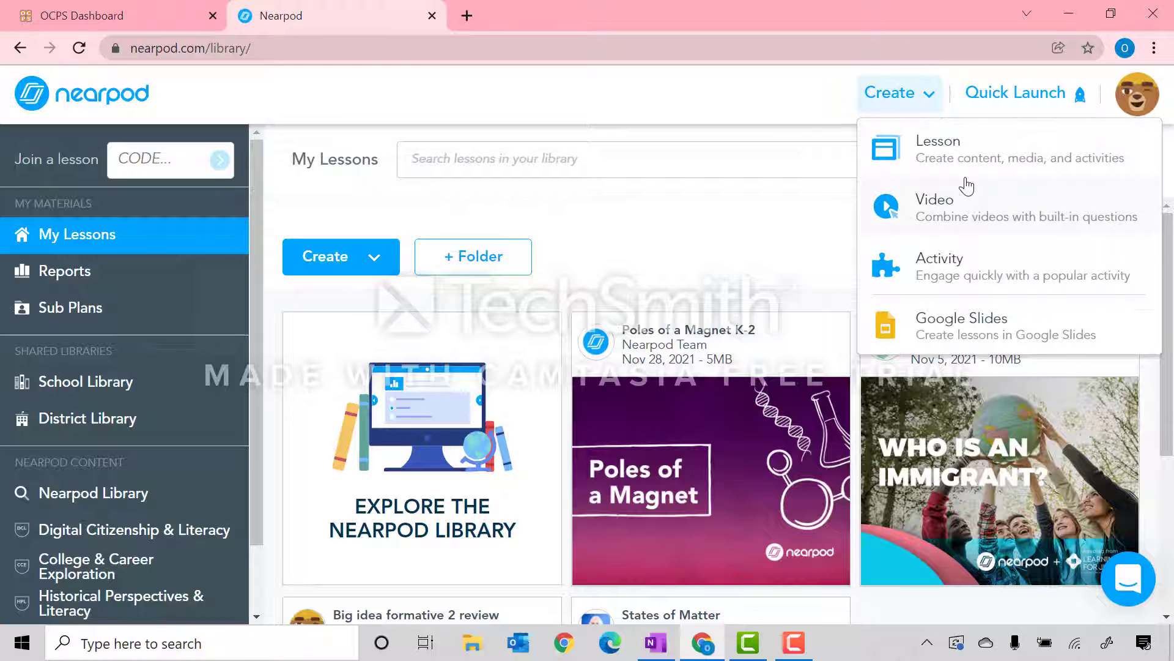
left_click(608, 245)
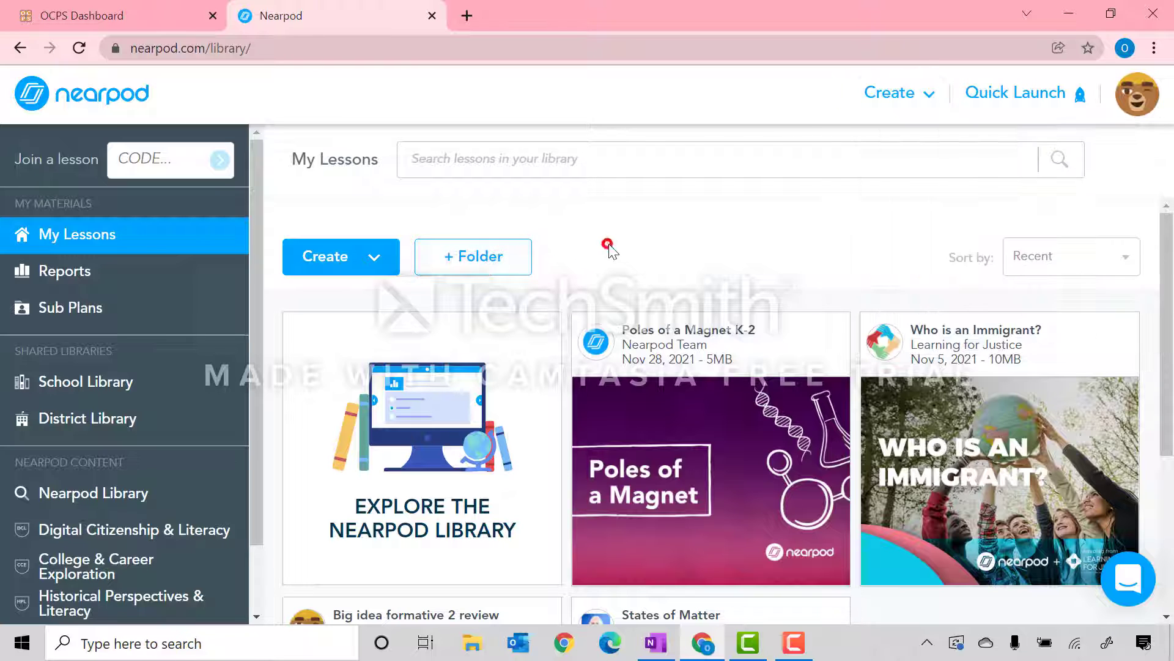
left_click(373, 263)
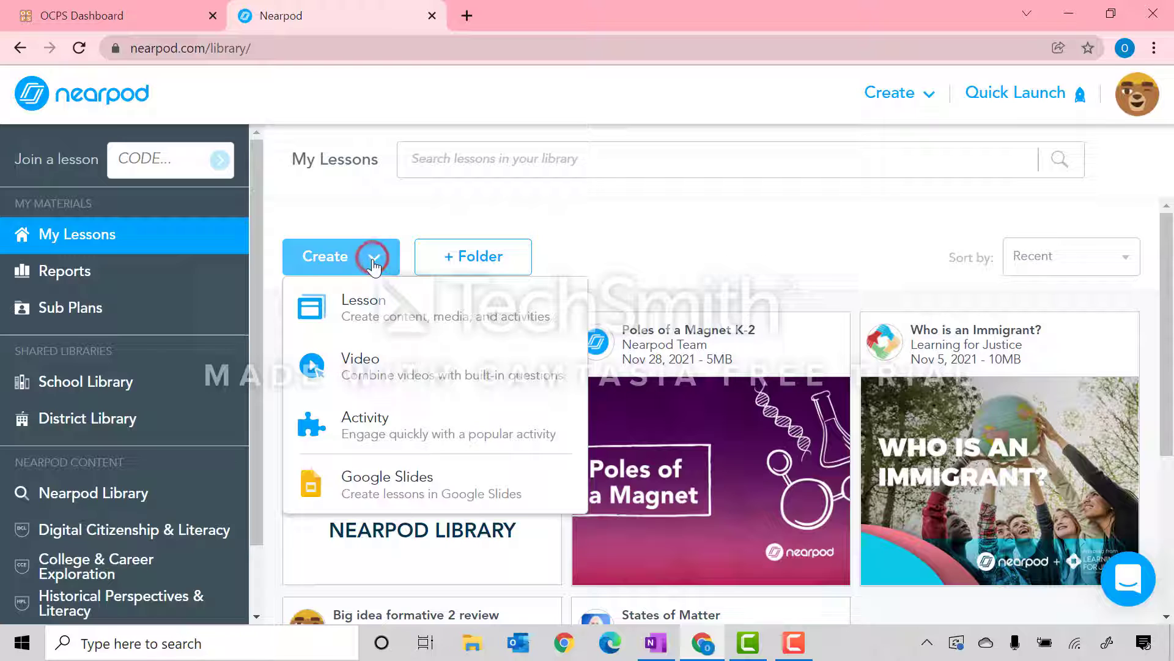
left_click(375, 315)
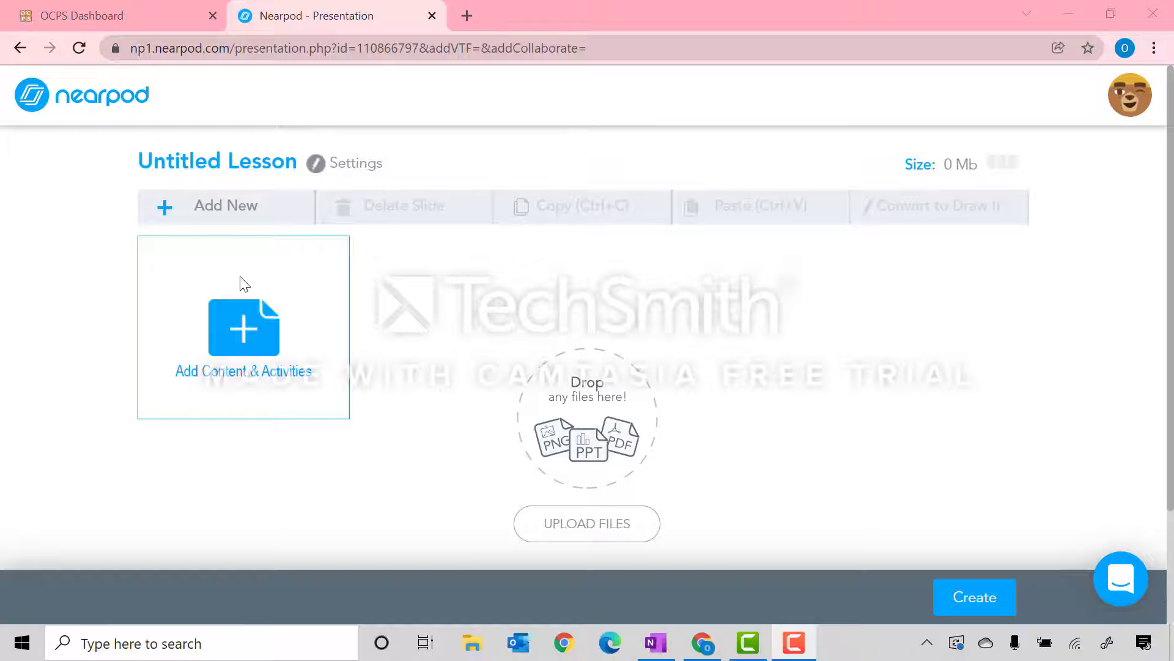
- Rename the untitled lesson as "Magnets"
left_click(289, 280)
left_click(232, 160)
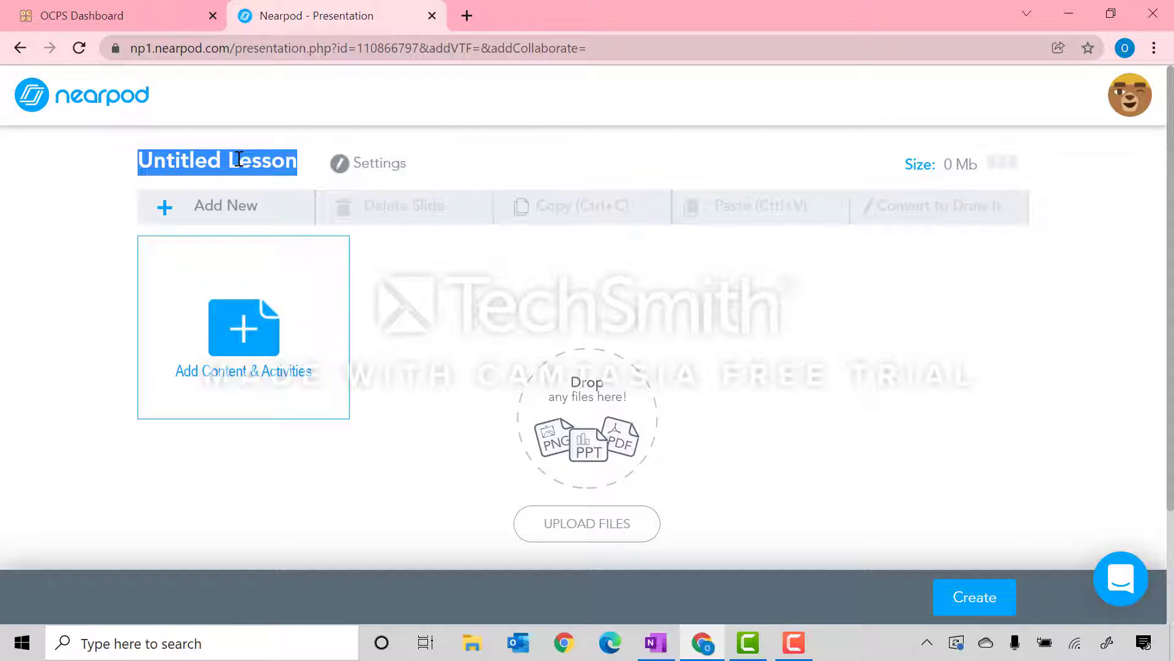
type("Magne")
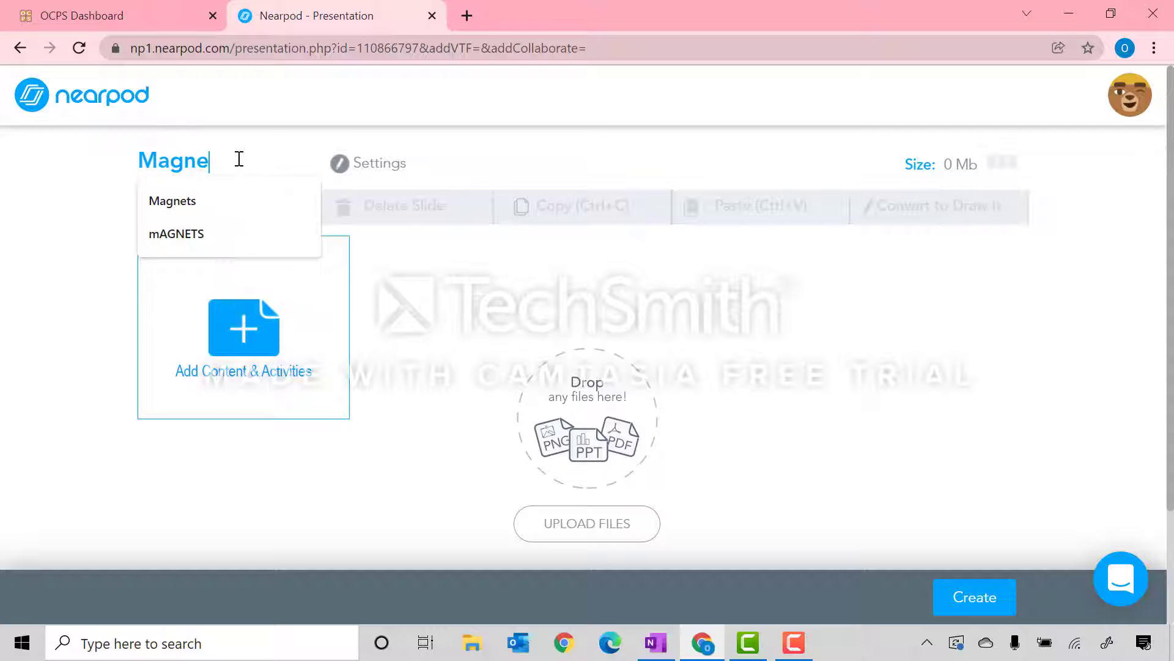
type("ts")
key("Return")
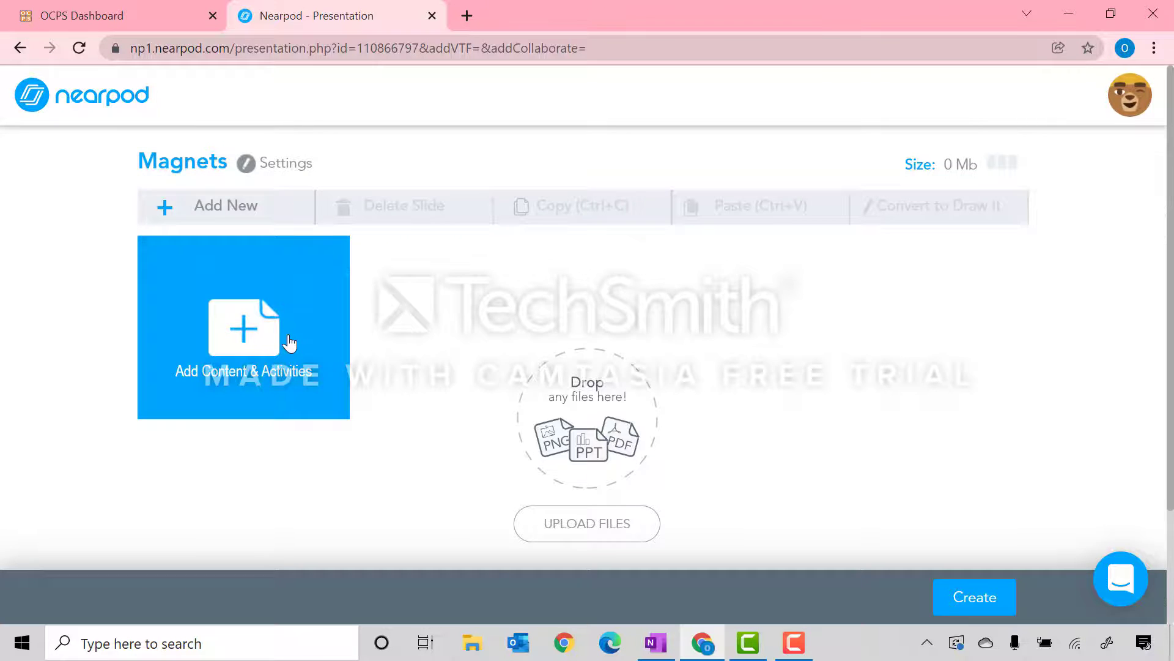
left_click(290, 344)
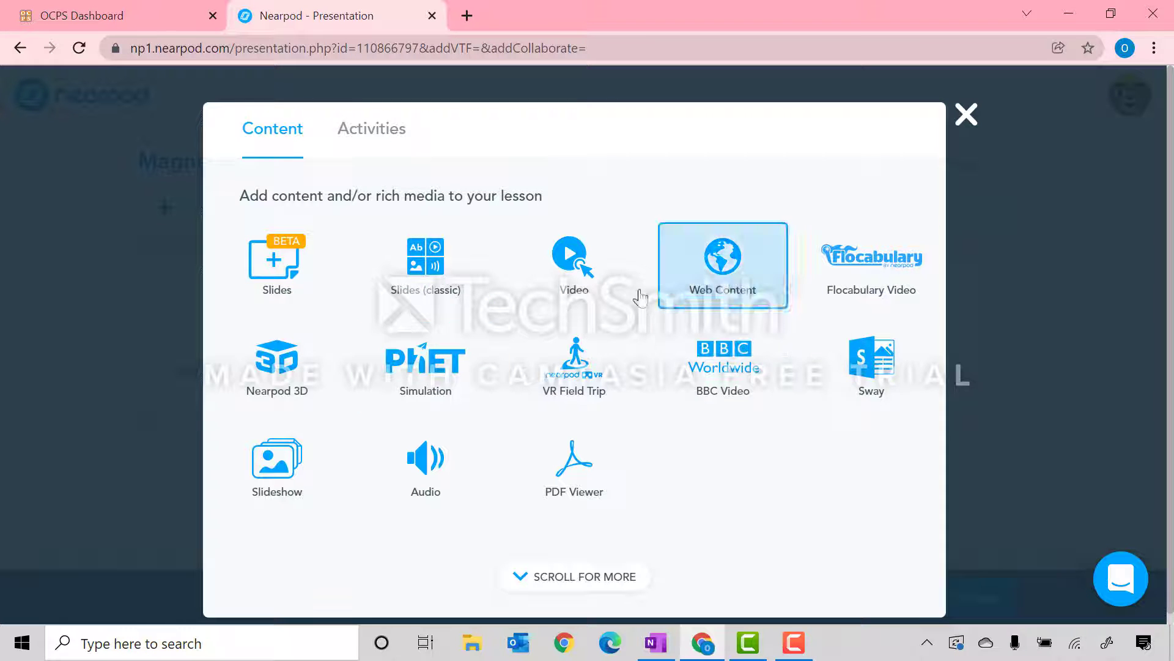
left_click(399, 148)
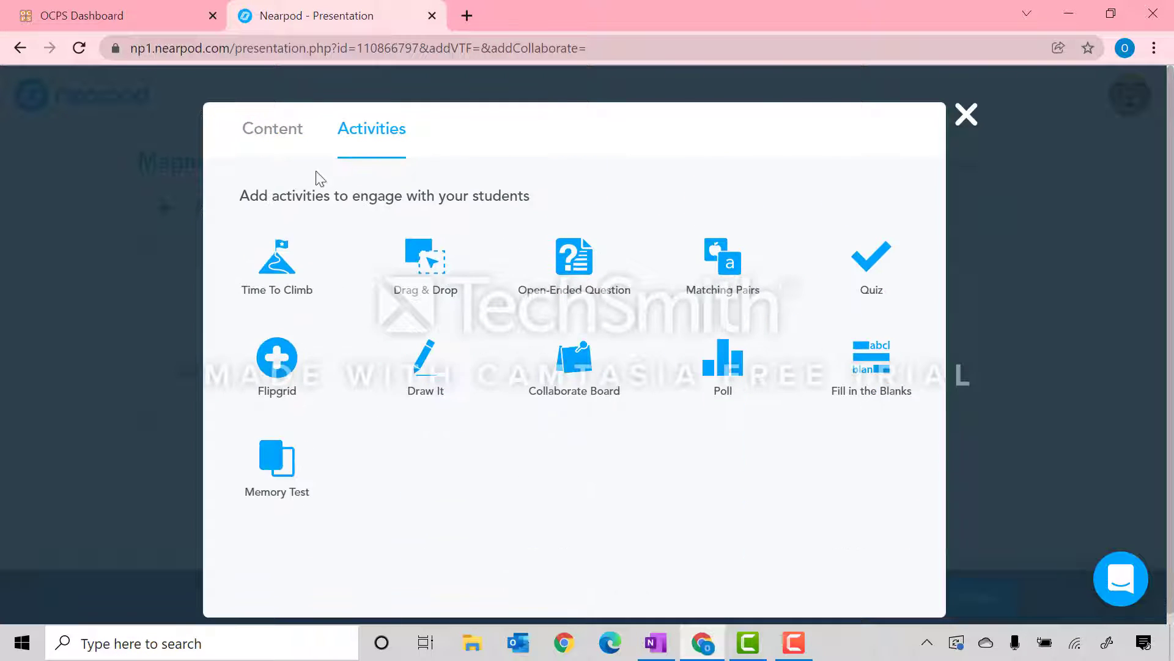
left_click(29, 346)
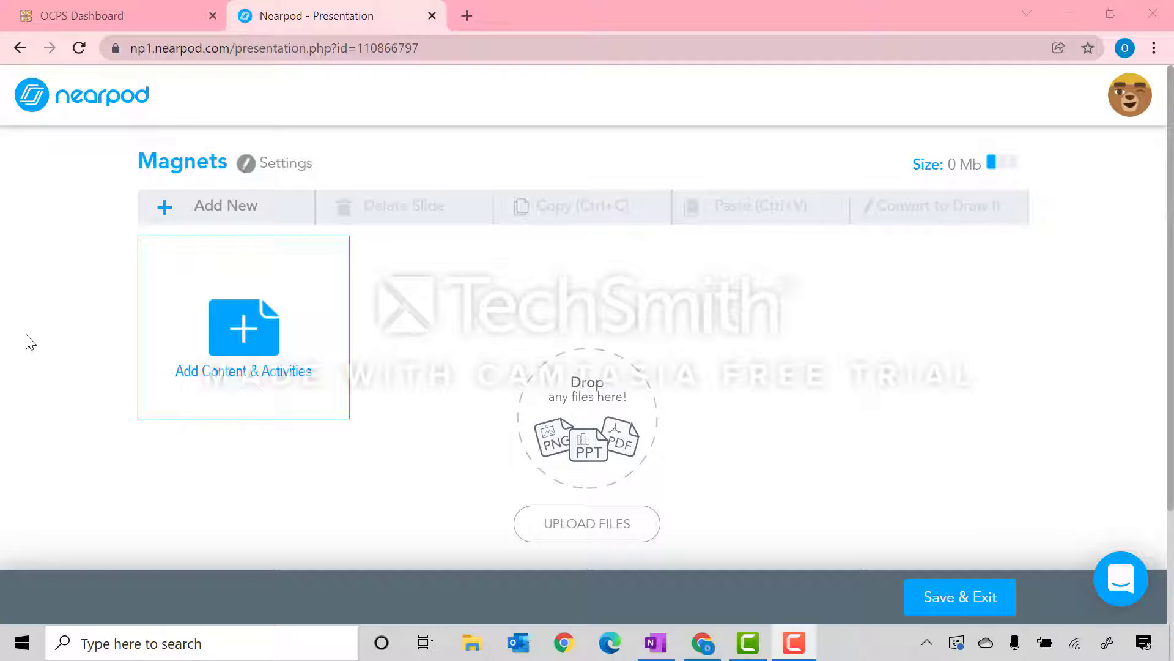
- Add a Draw It activity to the Magnets lesson and collapse its instructions area
left_click(251, 401)
left_click(399, 137)
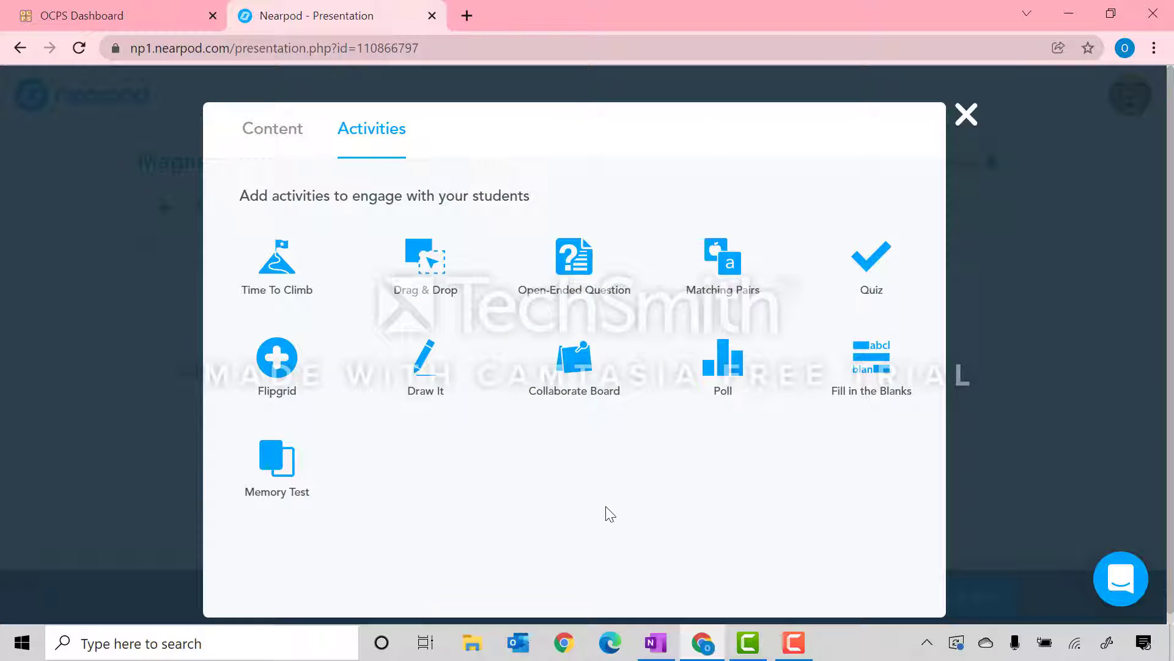
left_click(451, 369)
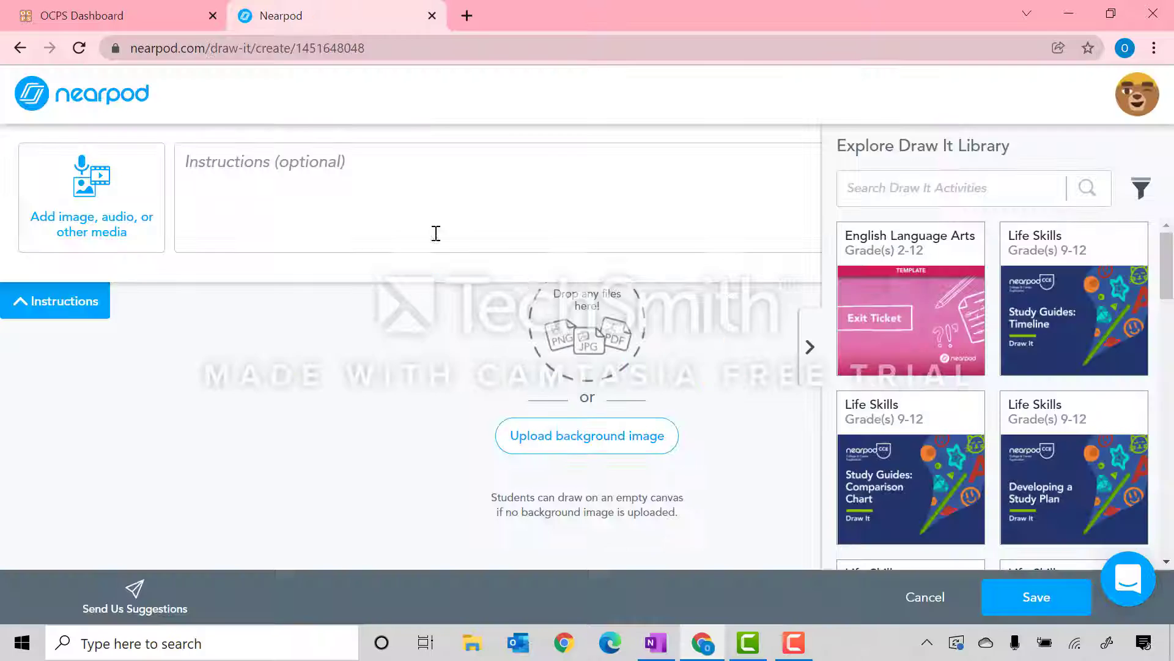
left_click(70, 304)
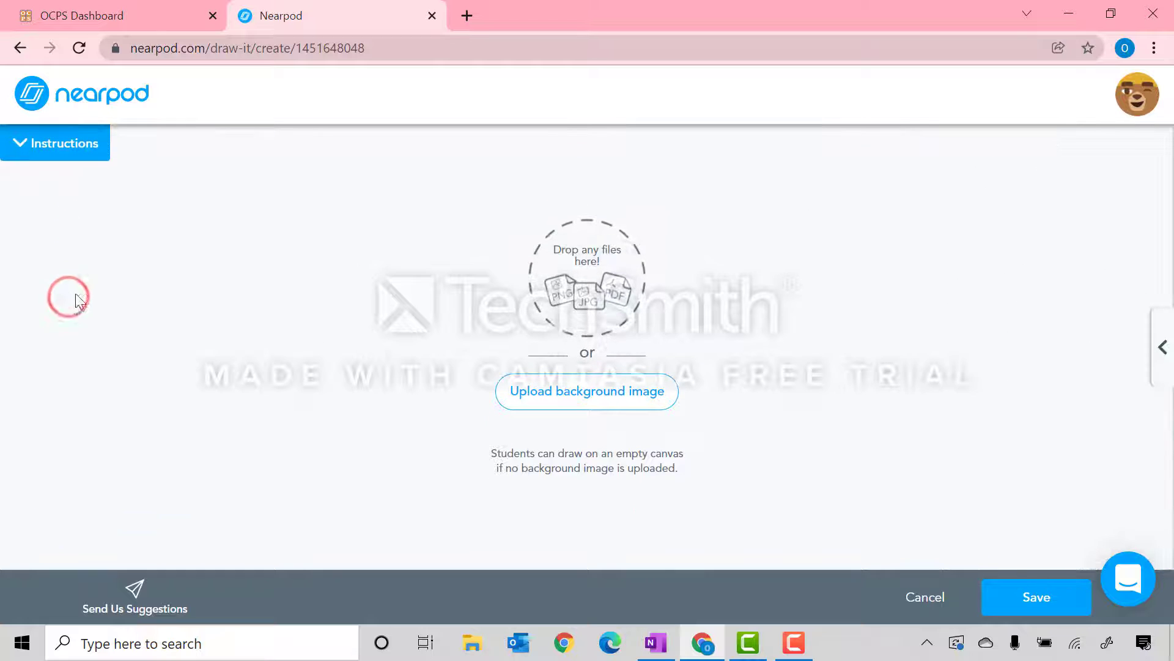
- Upload "Draw it.jpg" from the Nearpod lesson folder as the Draw It activity's background image
left_click(577, 404)
left_click(479, 463)
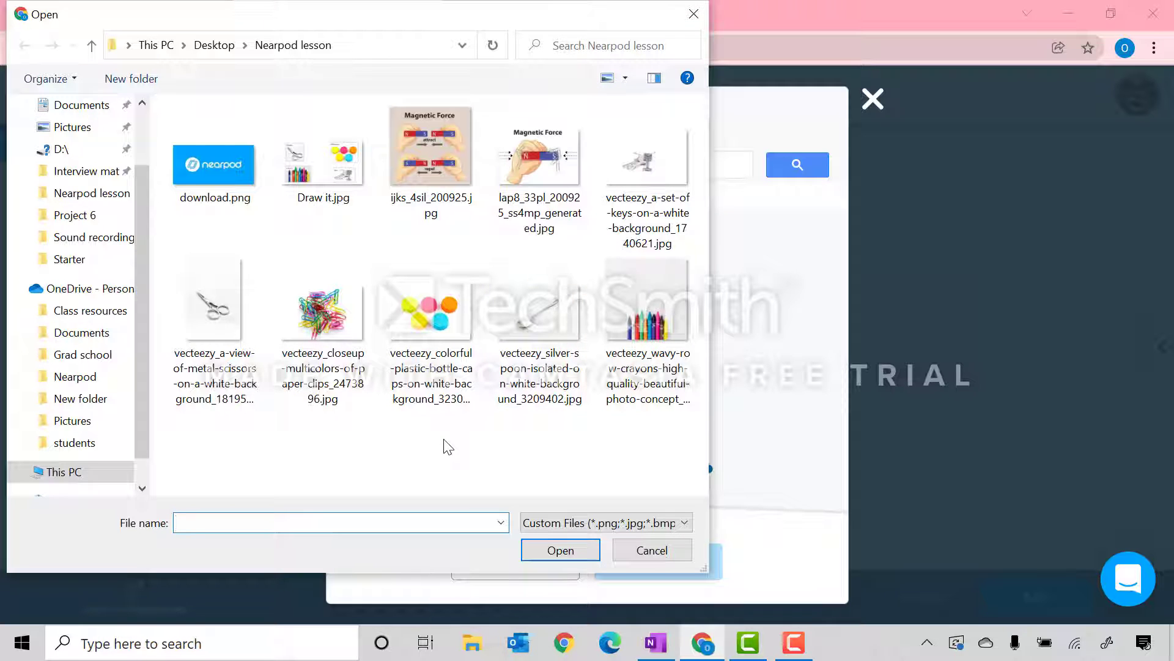
left_click(322, 158)
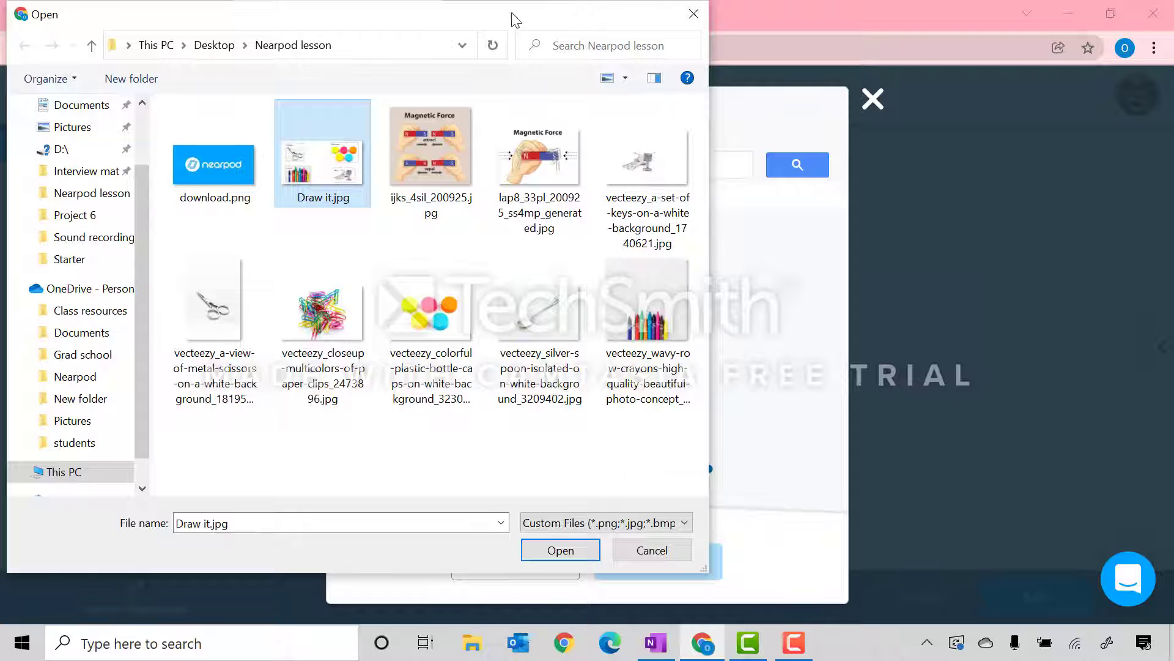
left_click_drag(480, 18, 766, 19)
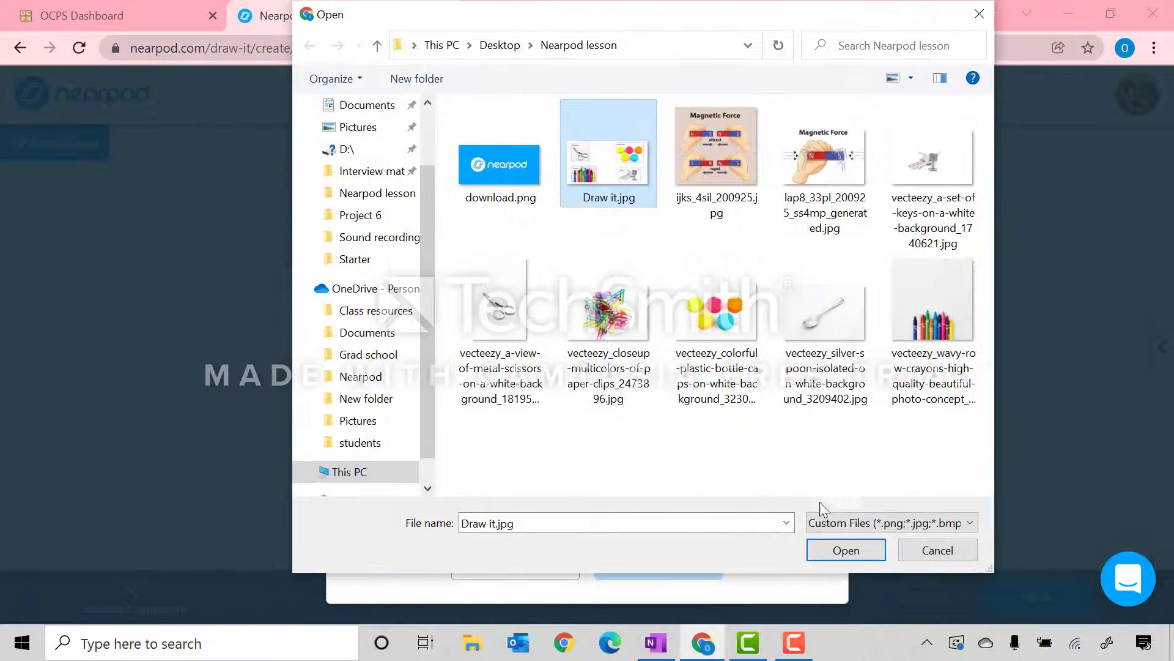
left_click(845, 550)
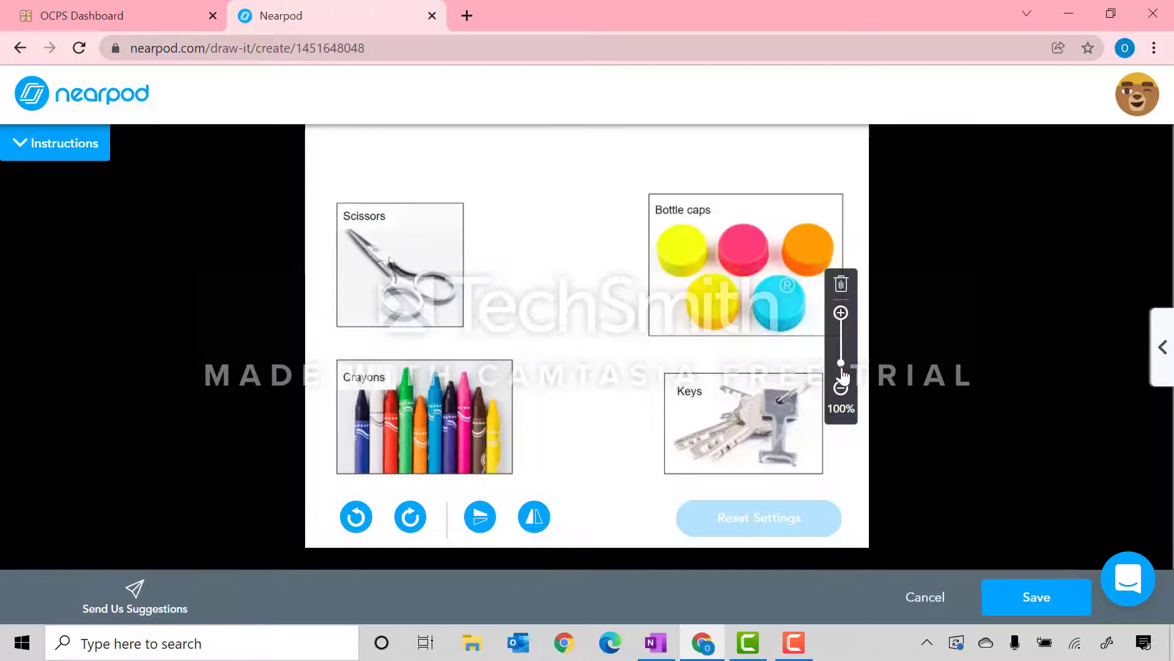
- Add the instructions "Circle the objects that the magnet would attract." to the Draw It activity and save it
left_click_drag(841, 380, 844, 370)
left_click(37, 155)
left_click(302, 164)
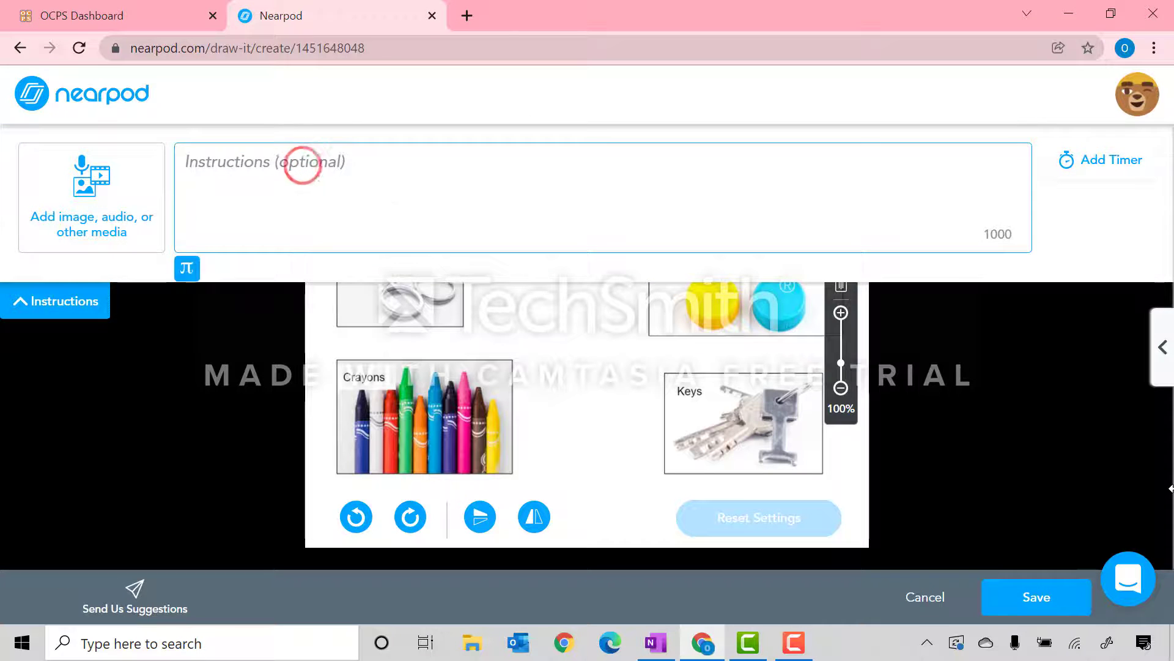
type("Cir")
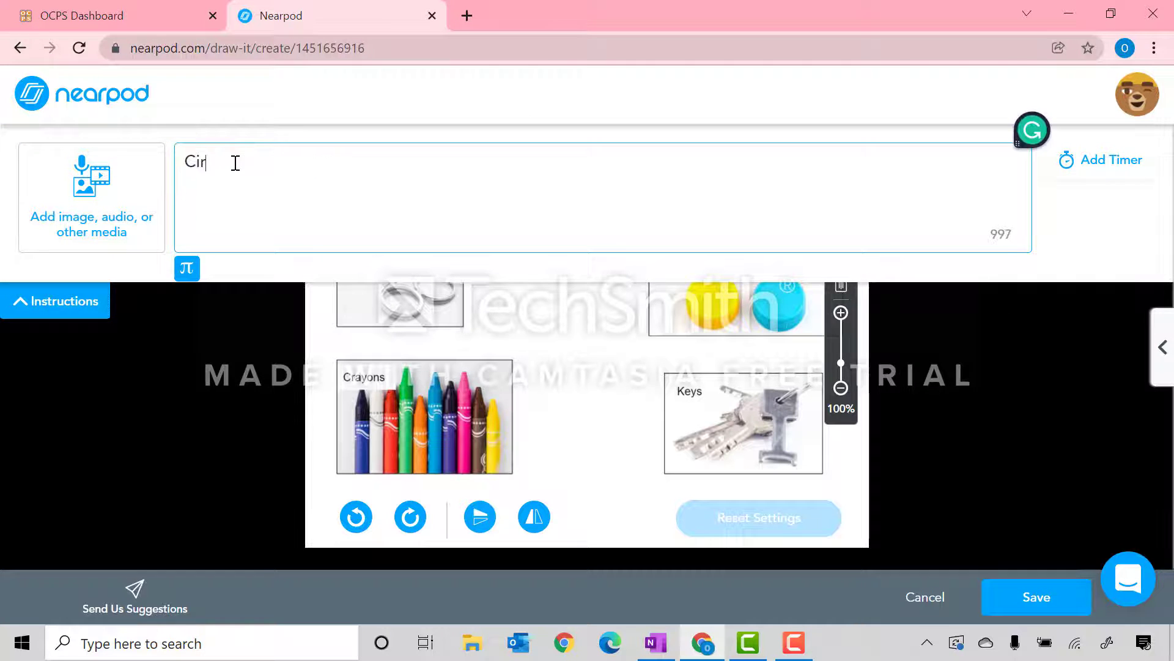
type("cle the objects that the")
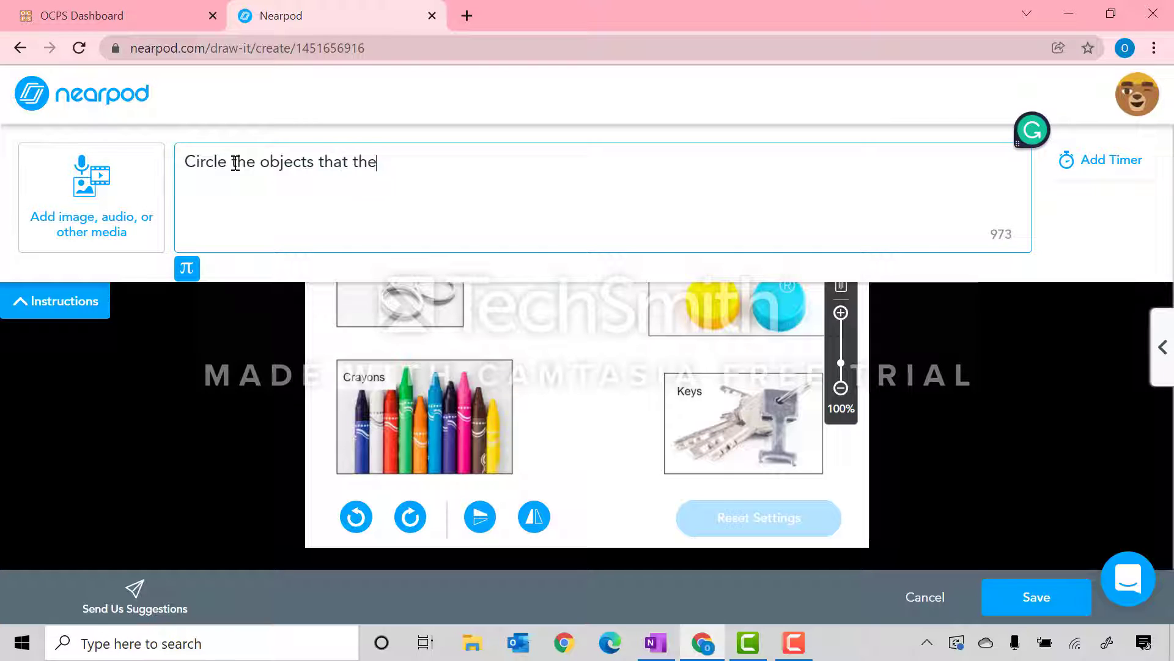
type(" magnet wo")
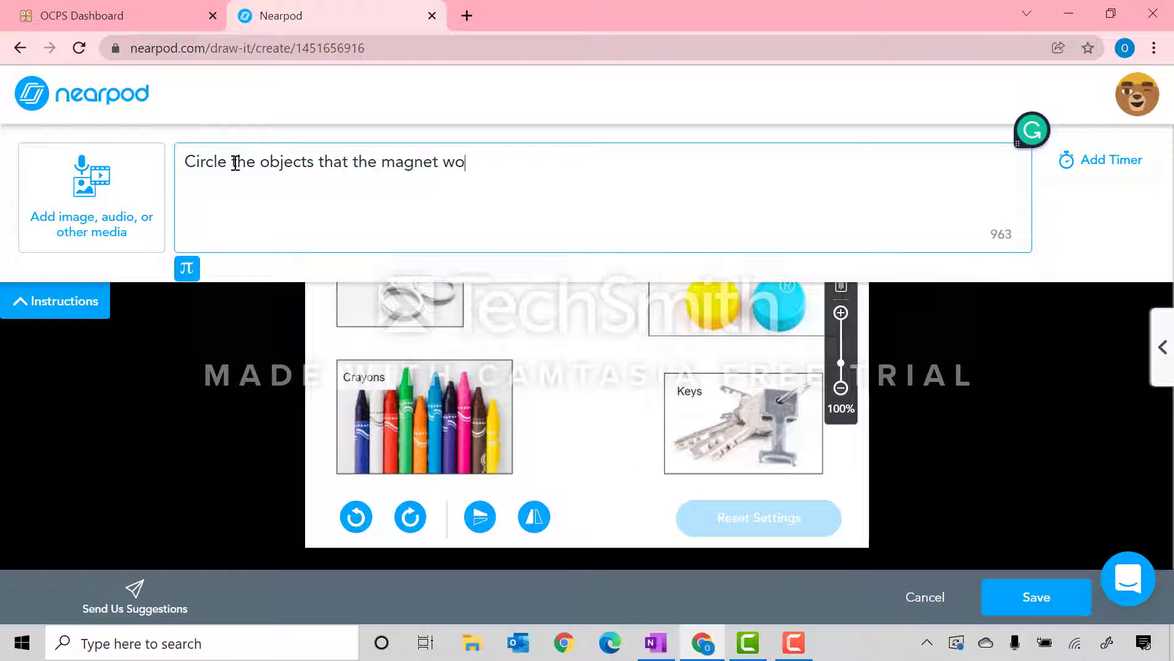
type("uld attract.")
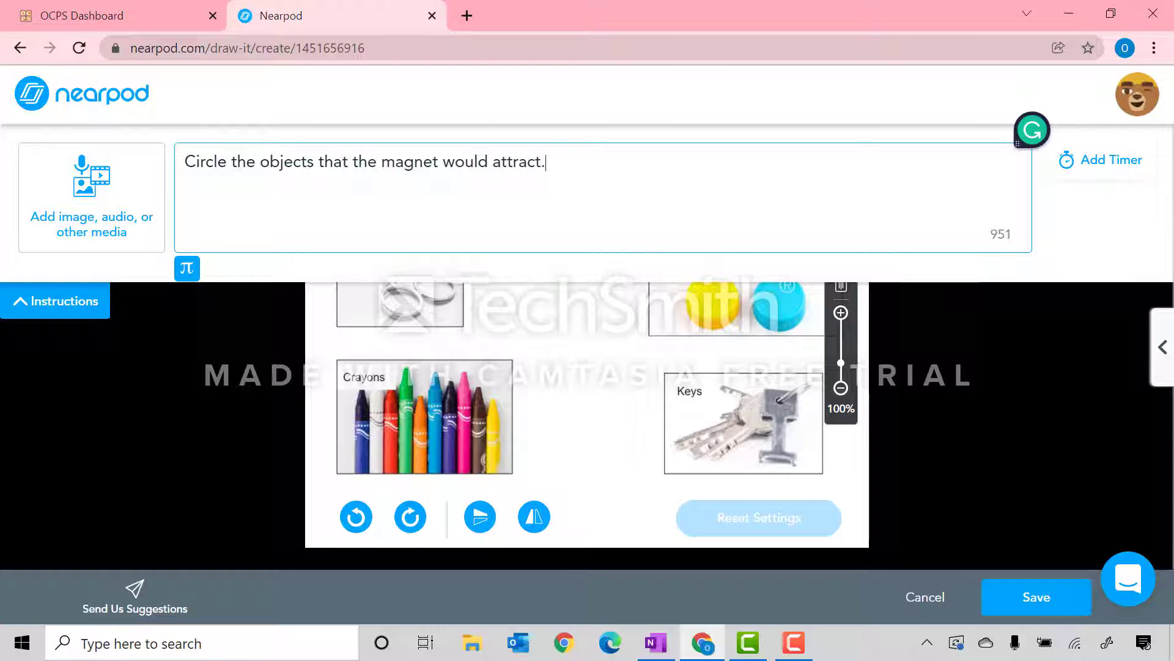
left_click(1044, 598)
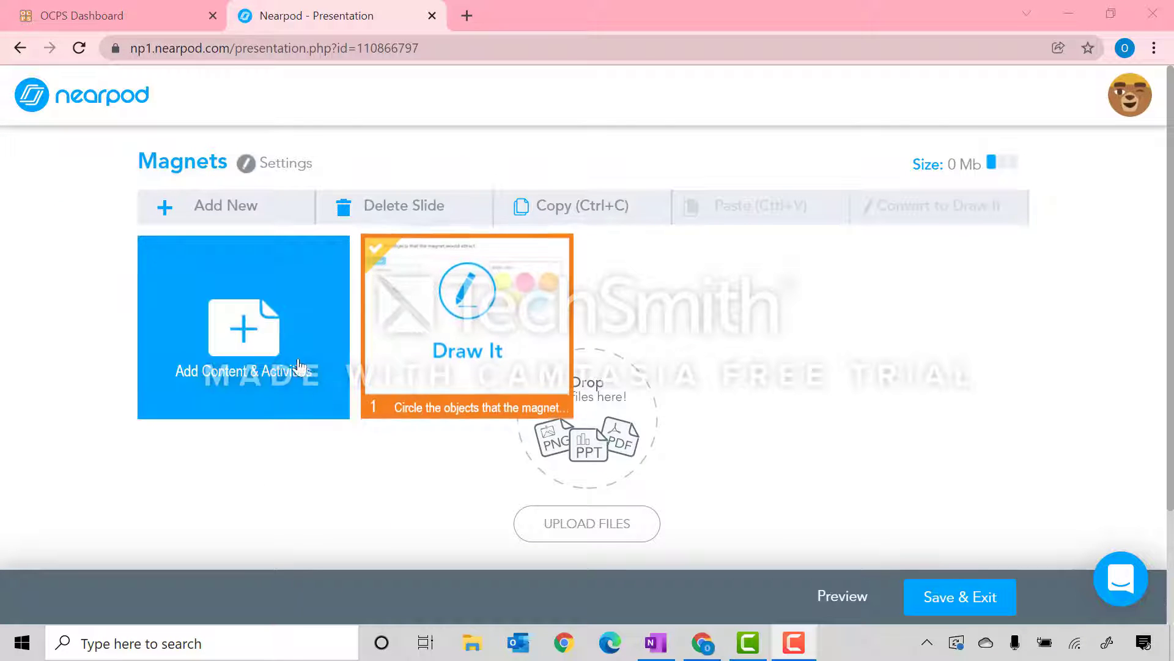
- Add a Time to Climb activity to the Magnets lesson
left_click(262, 357)
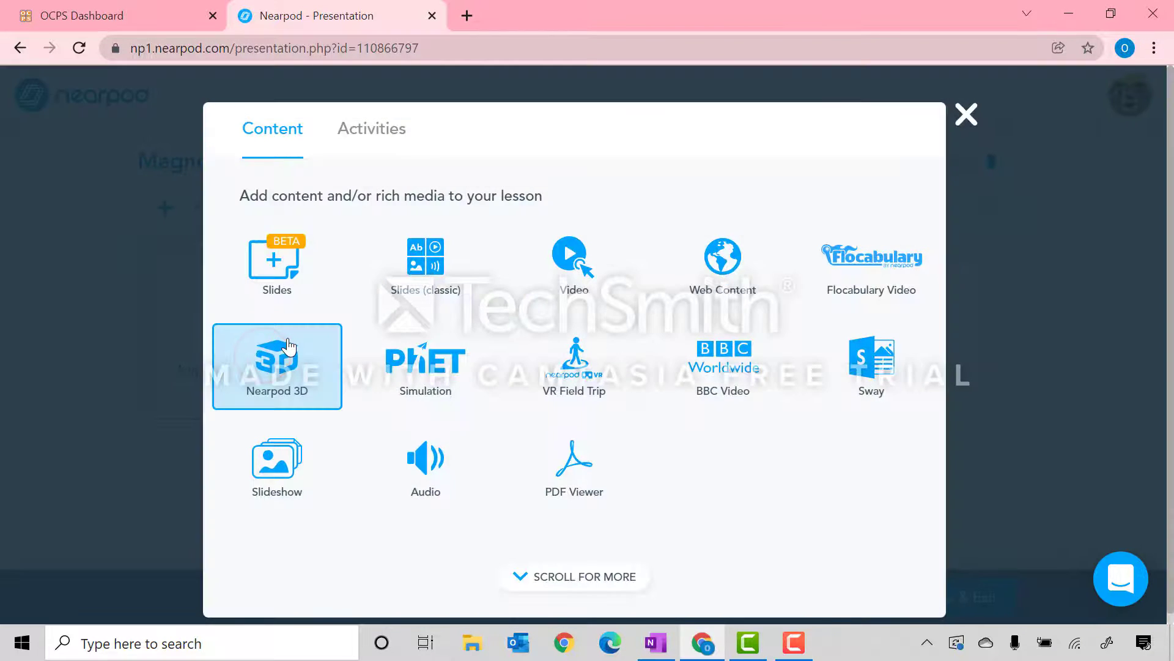
left_click(398, 126)
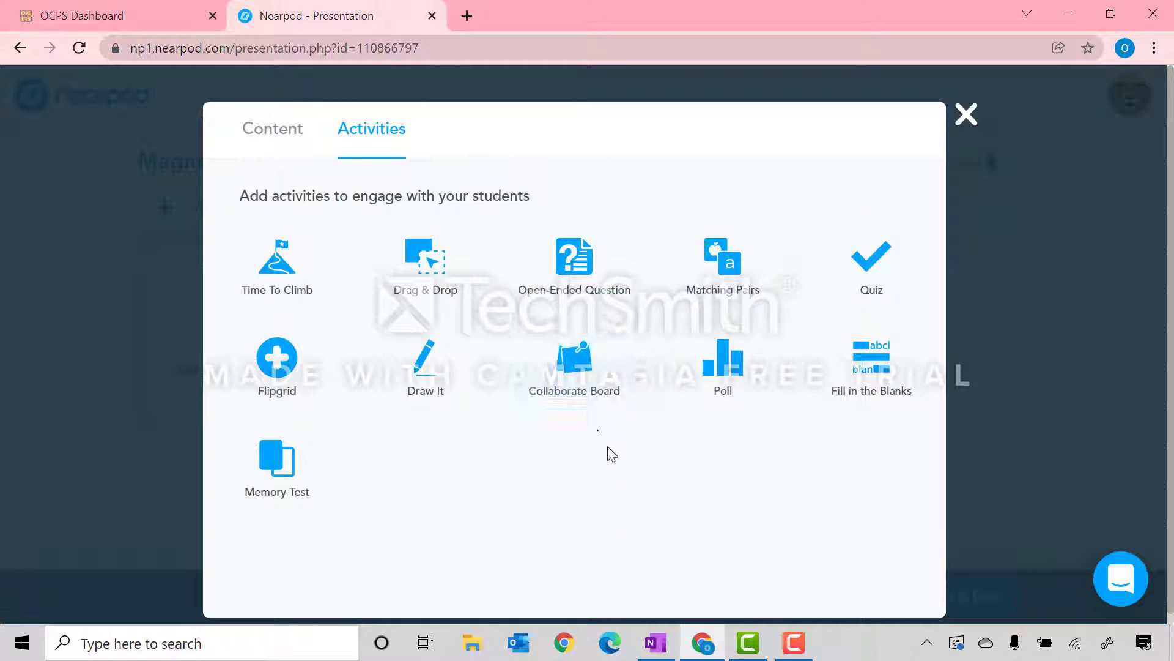
left_click(295, 287)
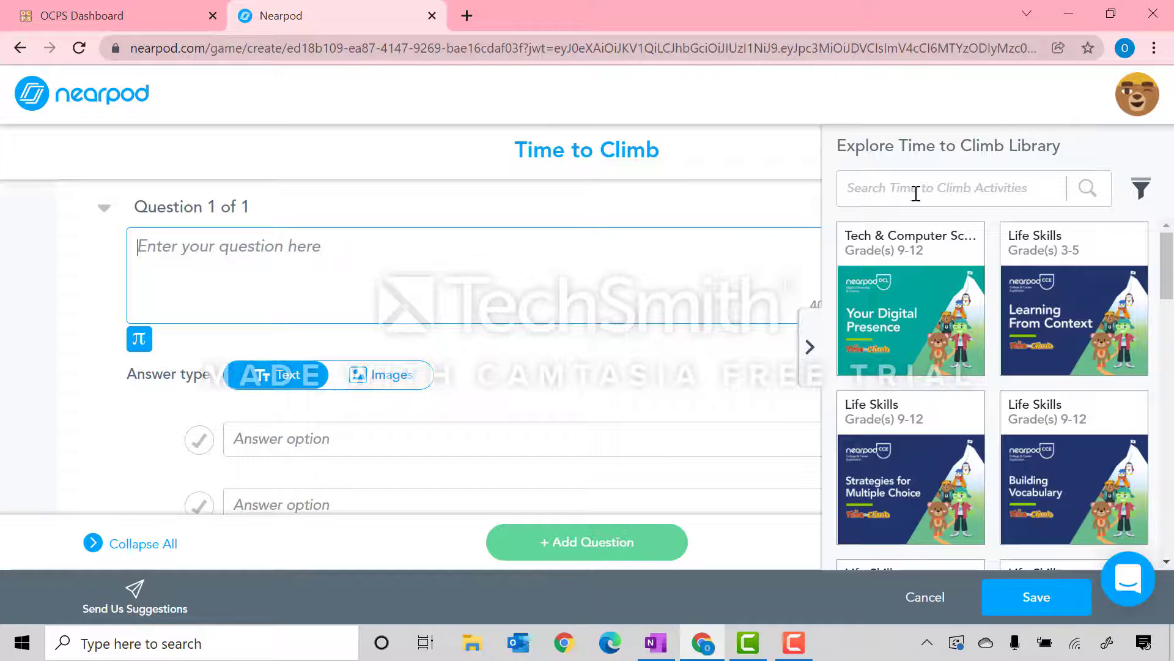
- Search the Time to Climb library for "magnets", save the K-2 Science Magnets trivia as the activity, and save and exit the lesson
left_click(916, 192)
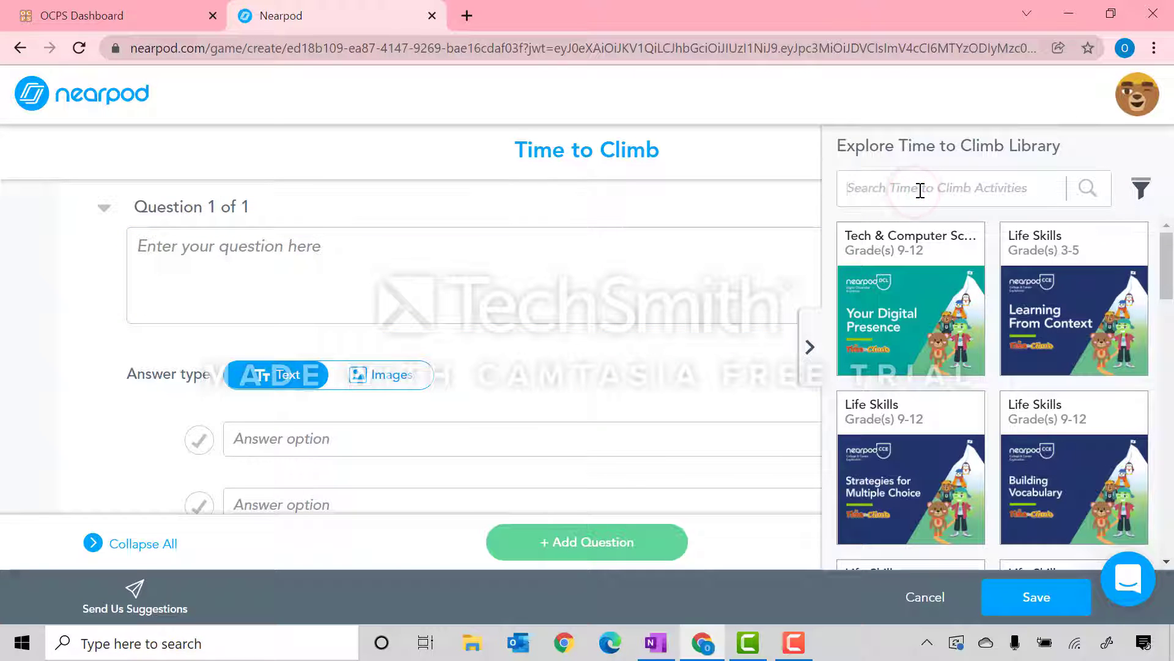
type("magnets")
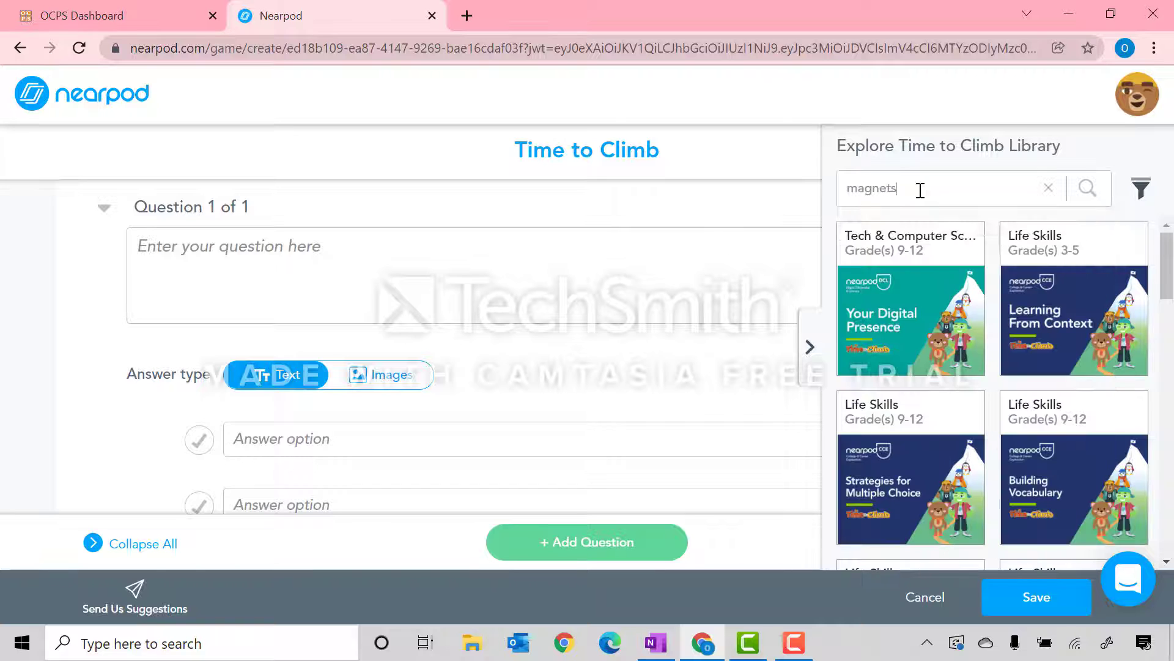
key("Return")
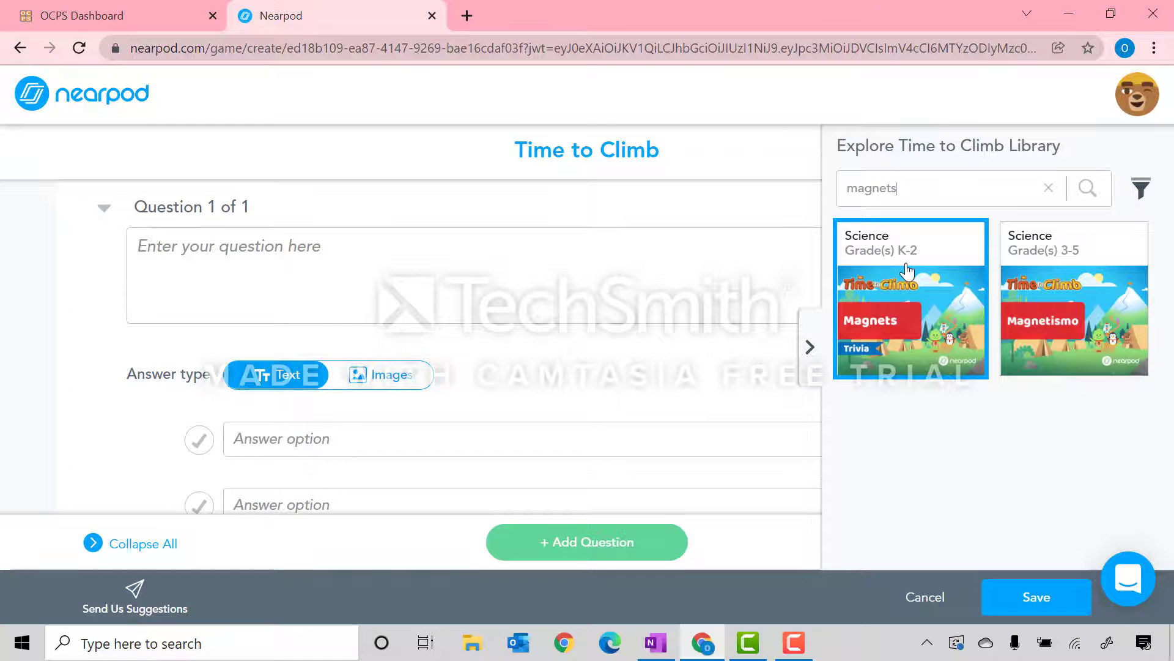
left_click(905, 253)
left_click(1015, 598)
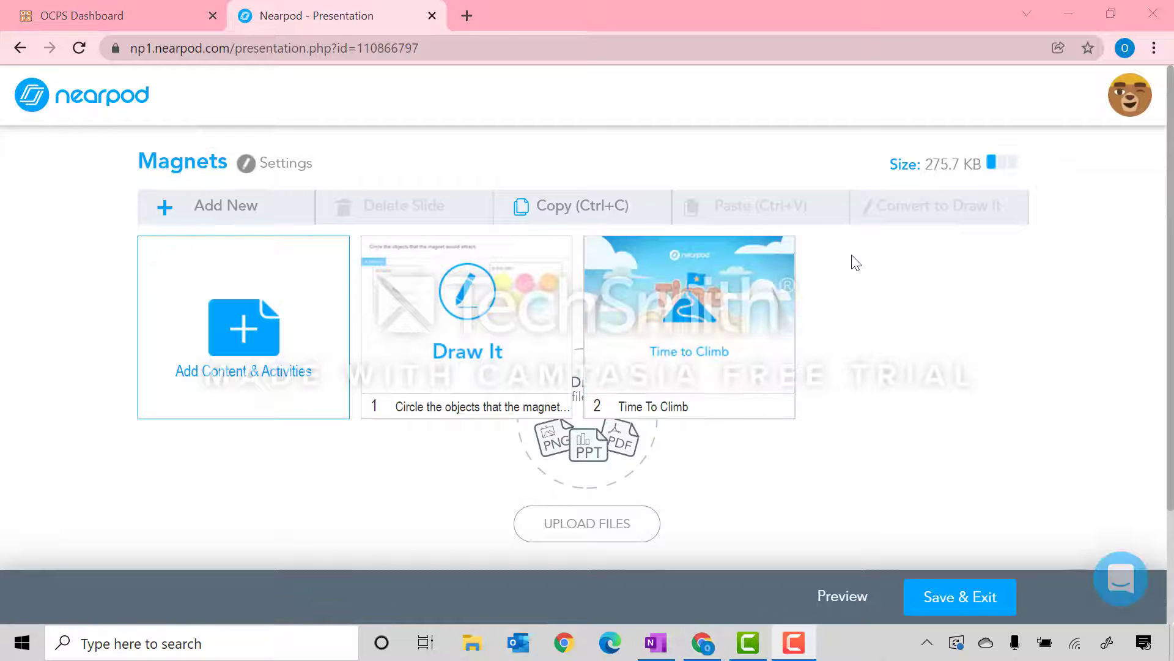
left_click(988, 609)
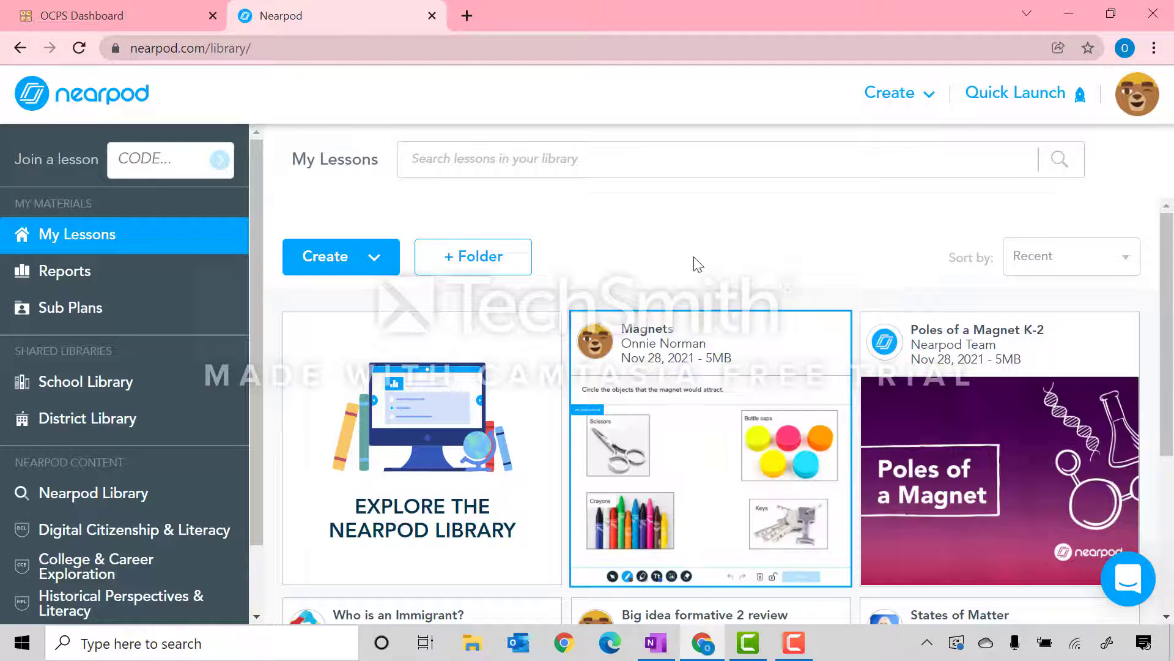
- Examine the Live Participation and Student-Paced launch options of the saved Magnets lesson in My Lessons
mouse_move(744, 374)
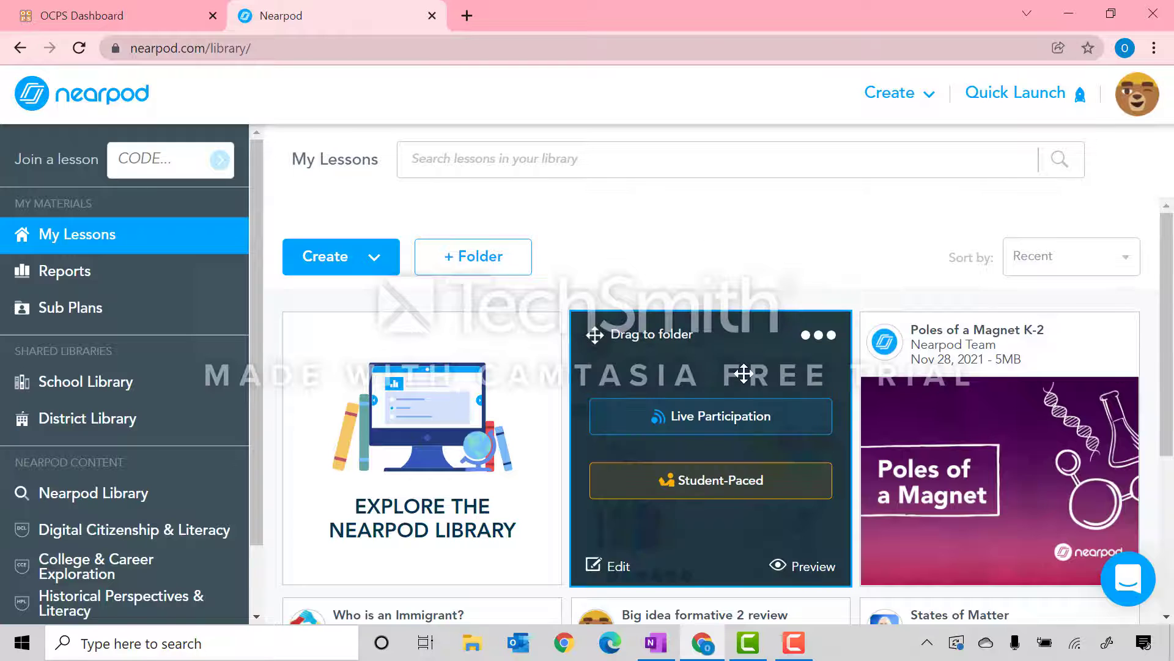
left_click(763, 422)
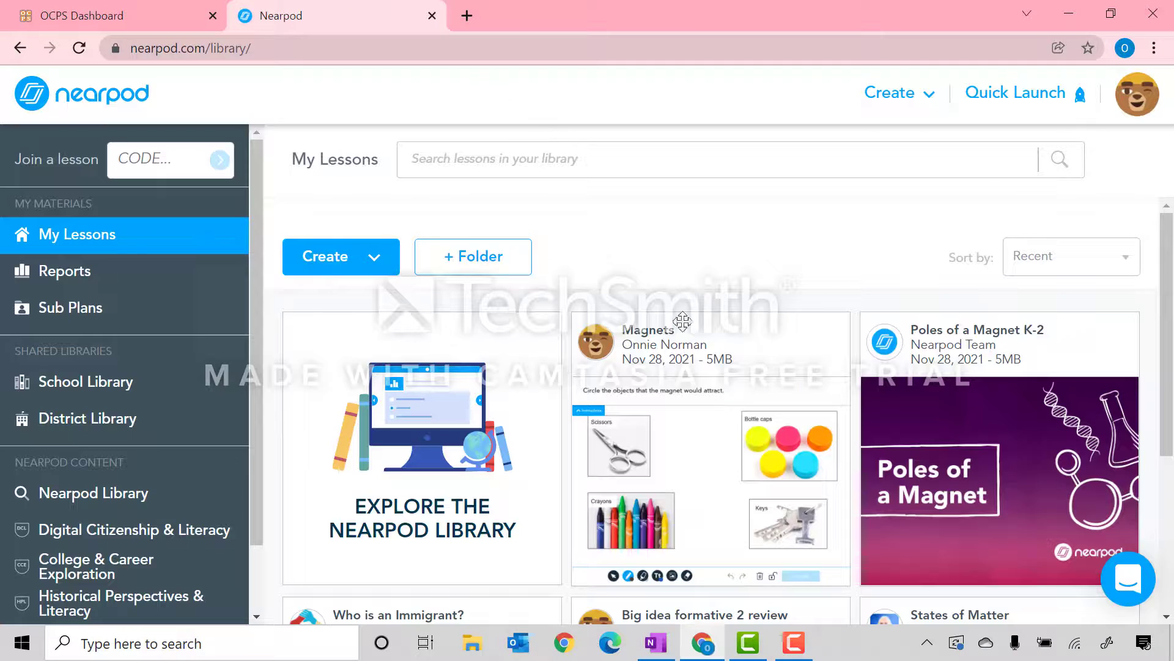
mouse_move(731, 440)
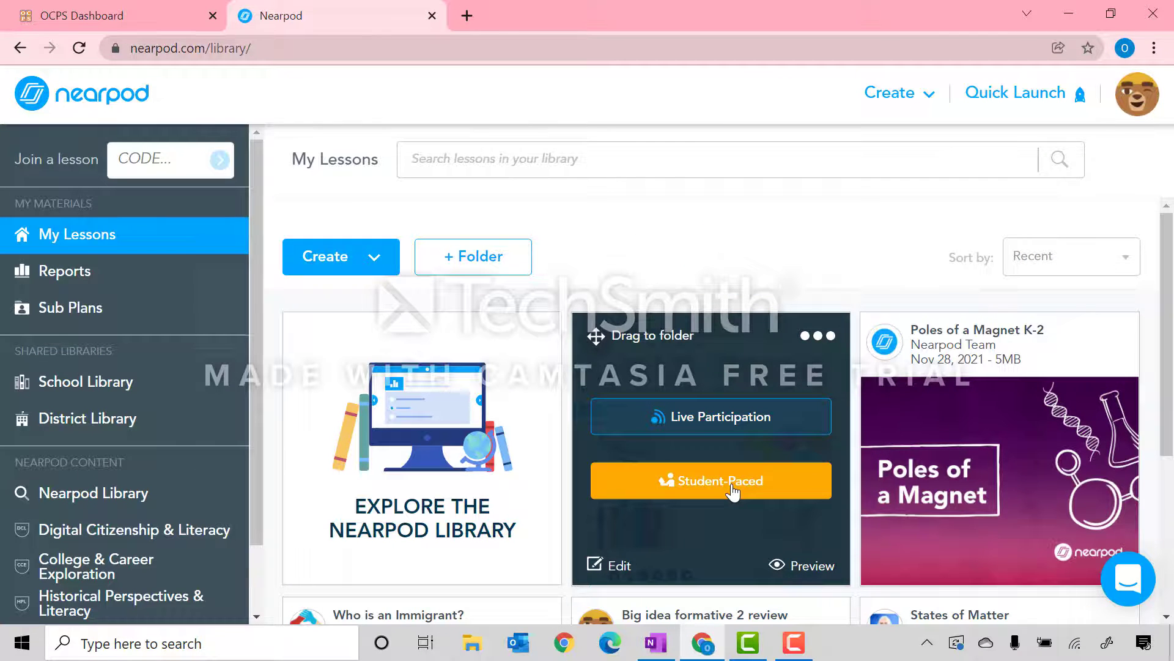
scroll(868, 220, "down", 1)
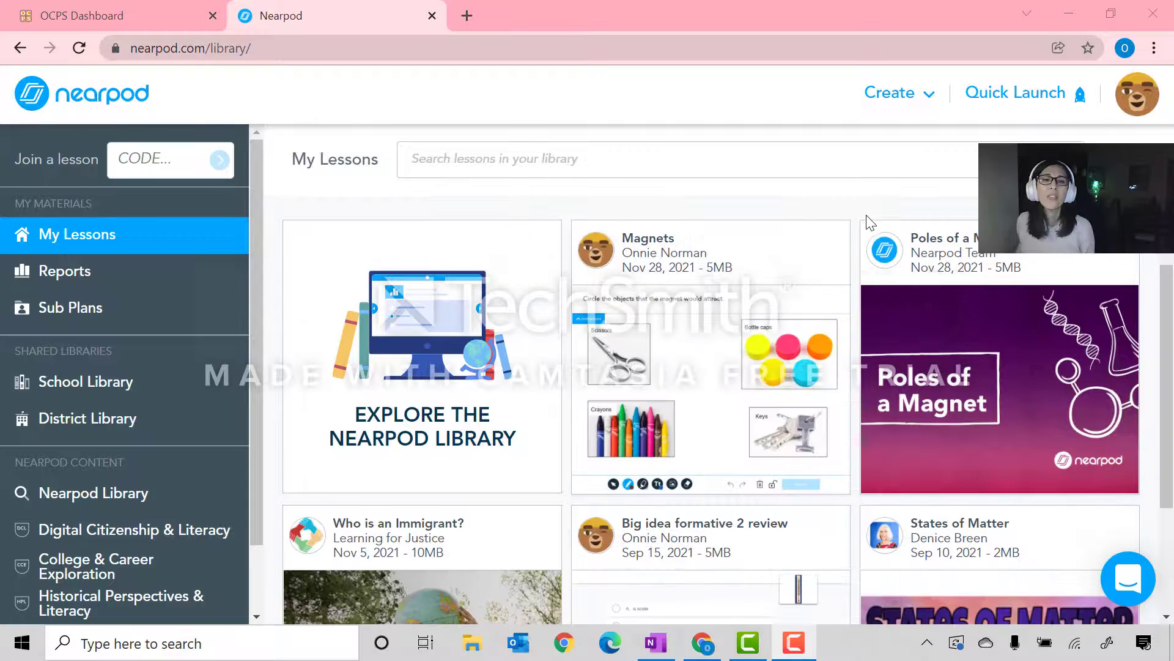